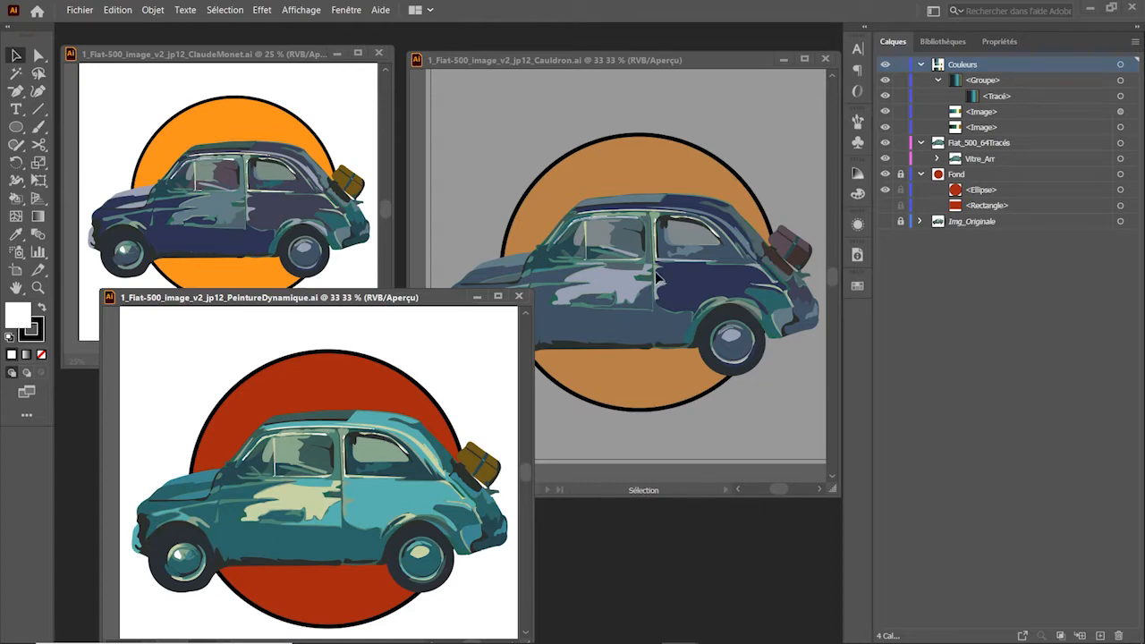
Open 1_Fiat-500_image_v2_jp12.ai and review the paths and groups inside the Fiat_500_64Tracés layer
{"action": "left_click", "coordinate": [79, 11]}
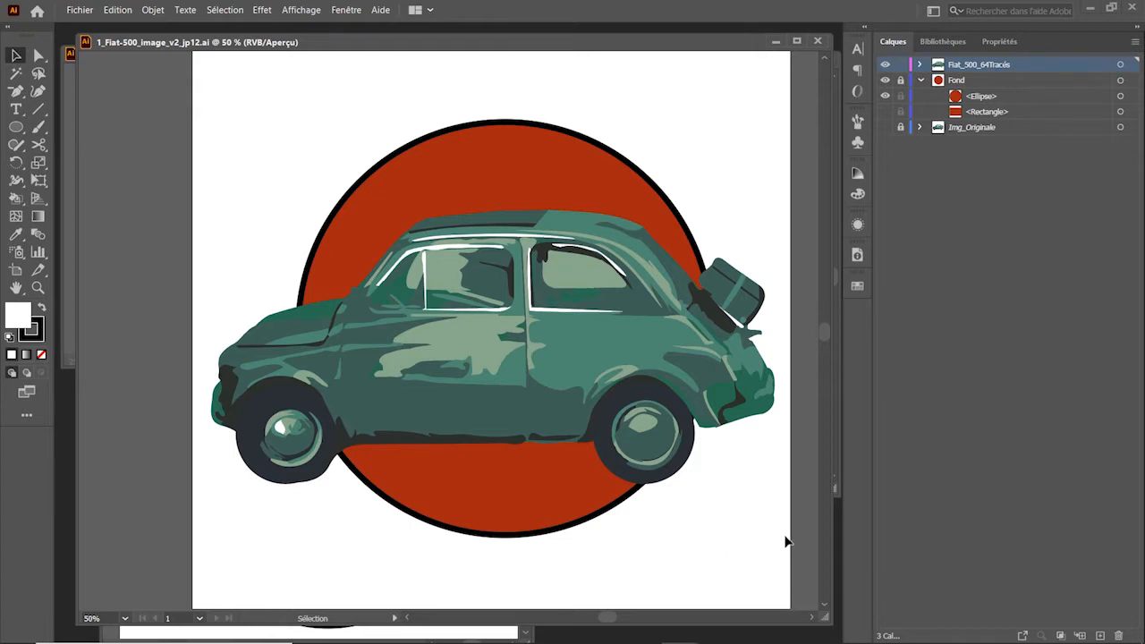
{"action": "left_click", "coordinate": [921, 65]}
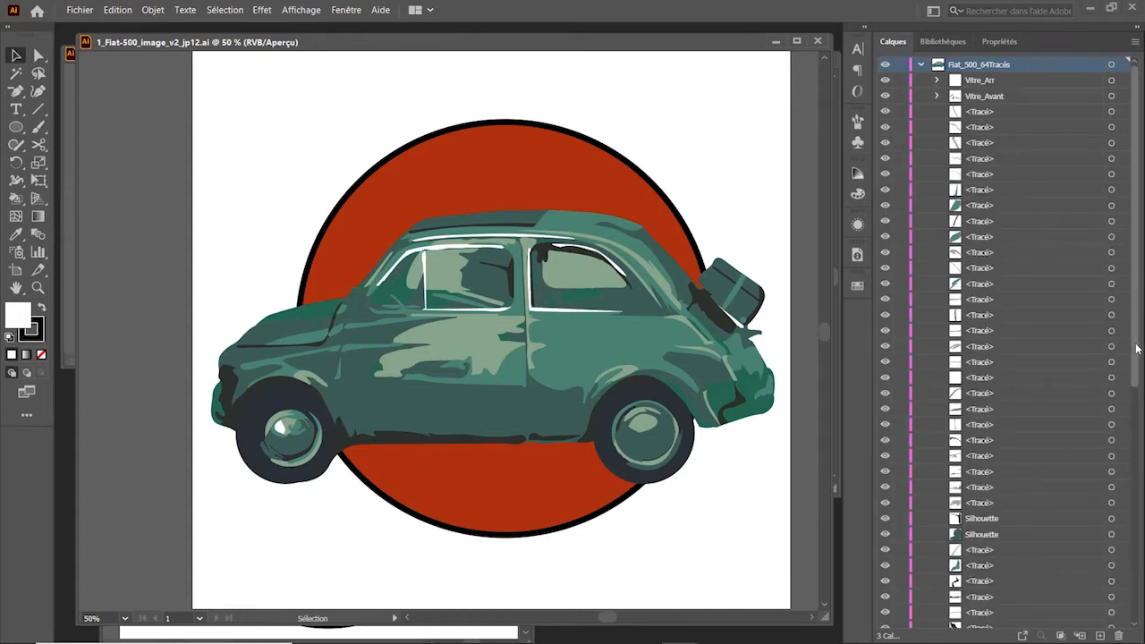
{"action": "scroll", "coordinate": [1073, 358], "scroll_direction": "down", "scroll_amount": 7}
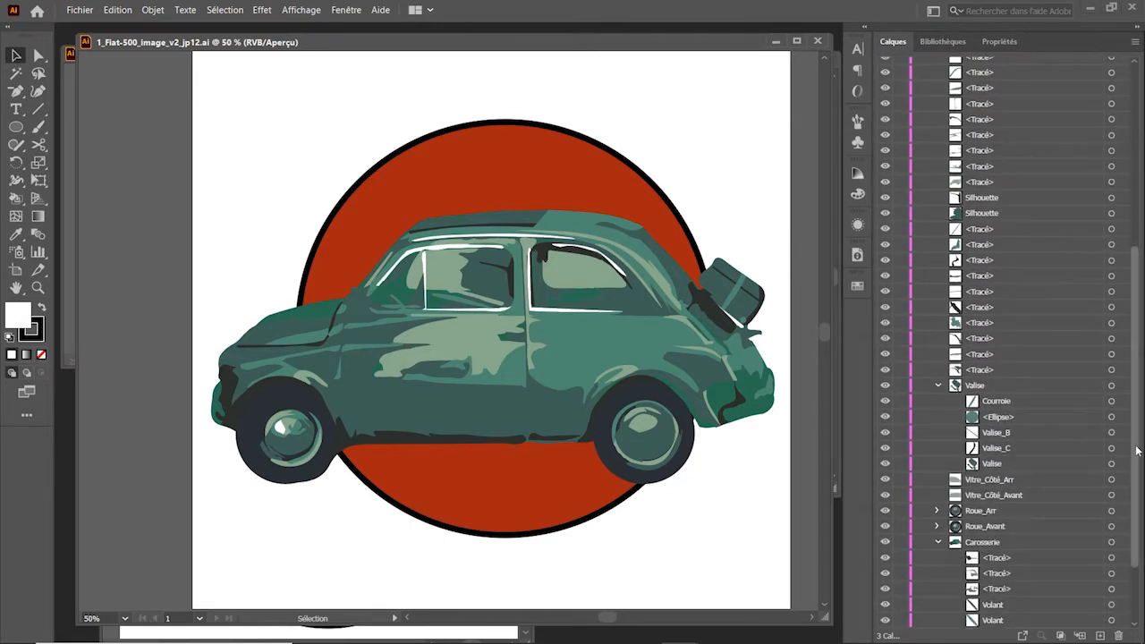
{"action": "scroll", "coordinate": [1138, 450], "scroll_direction": "down", "scroll_amount": 3}
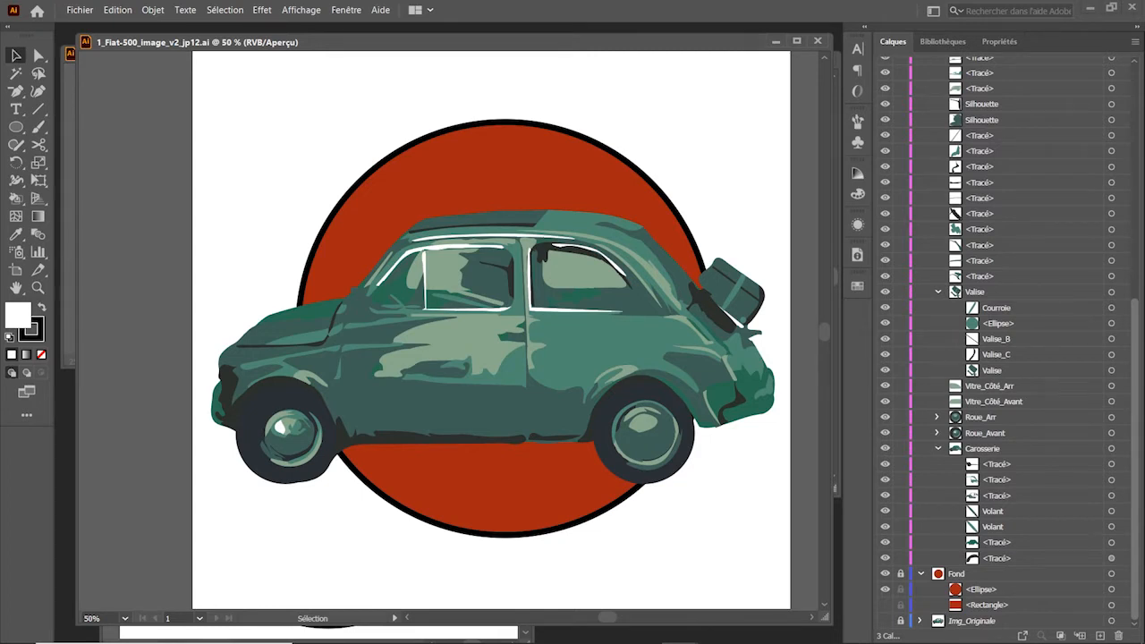
{"action": "scroll", "coordinate": [981, 353], "scroll_direction": "up", "scroll_amount": 10}
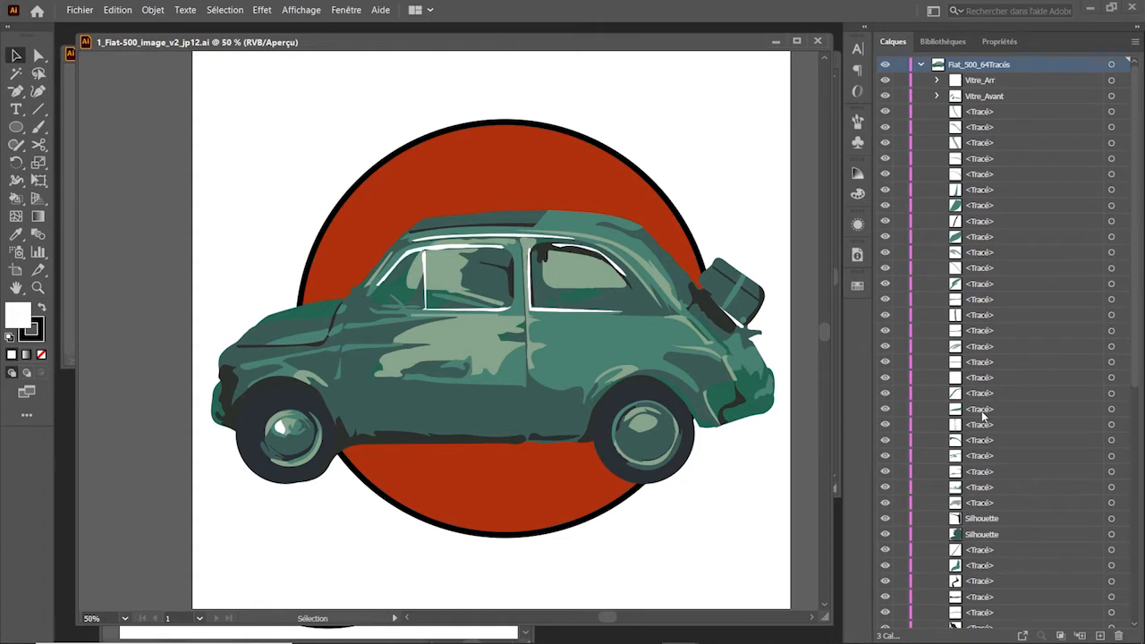
Select all the artwork on the Fiat_500_64Tracés layer and convert it into a Live Paint group
{"action": "left_click", "coordinate": [1124, 64]}
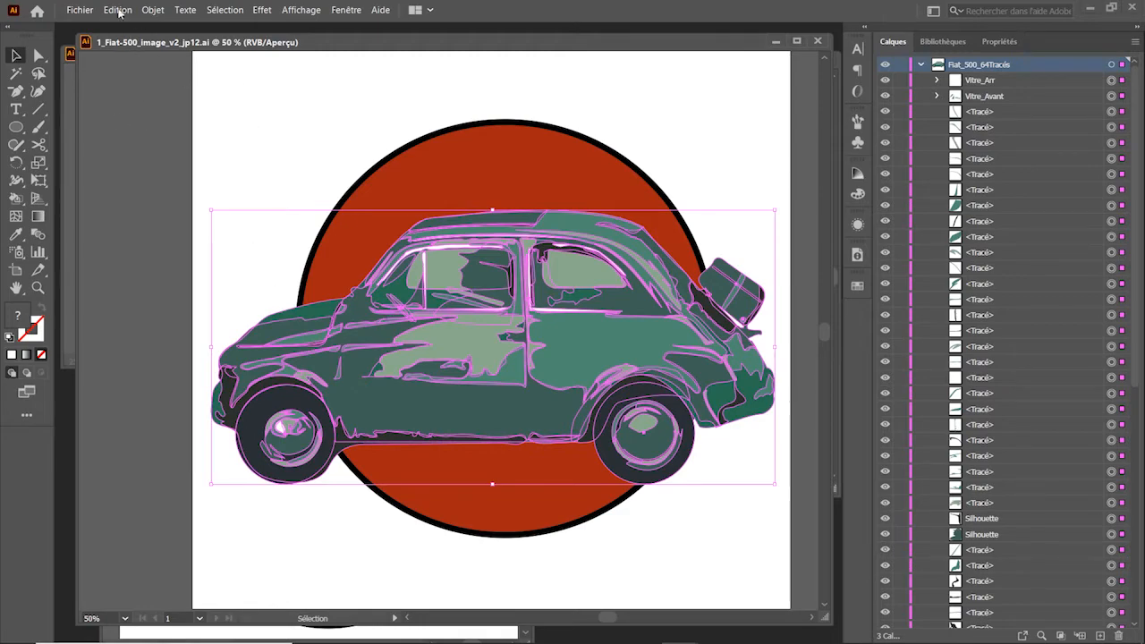
{"action": "left_click", "coordinate": [152, 10]}
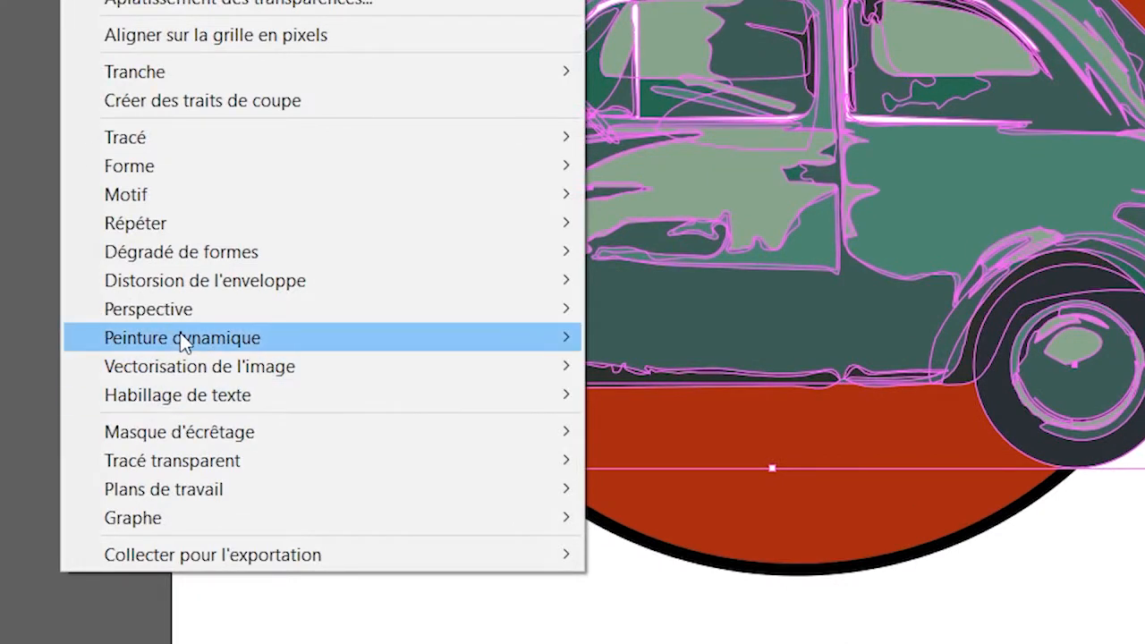
{"action": "mouse_move", "coordinate": [182, 342]}
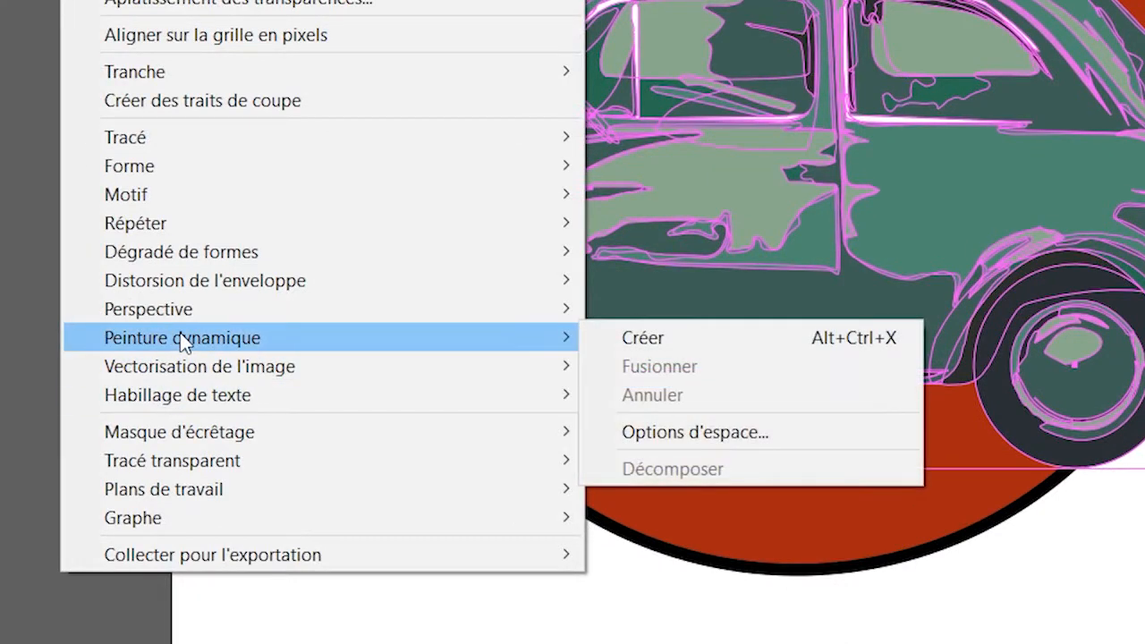
{"action": "left_click", "coordinate": [703, 341]}
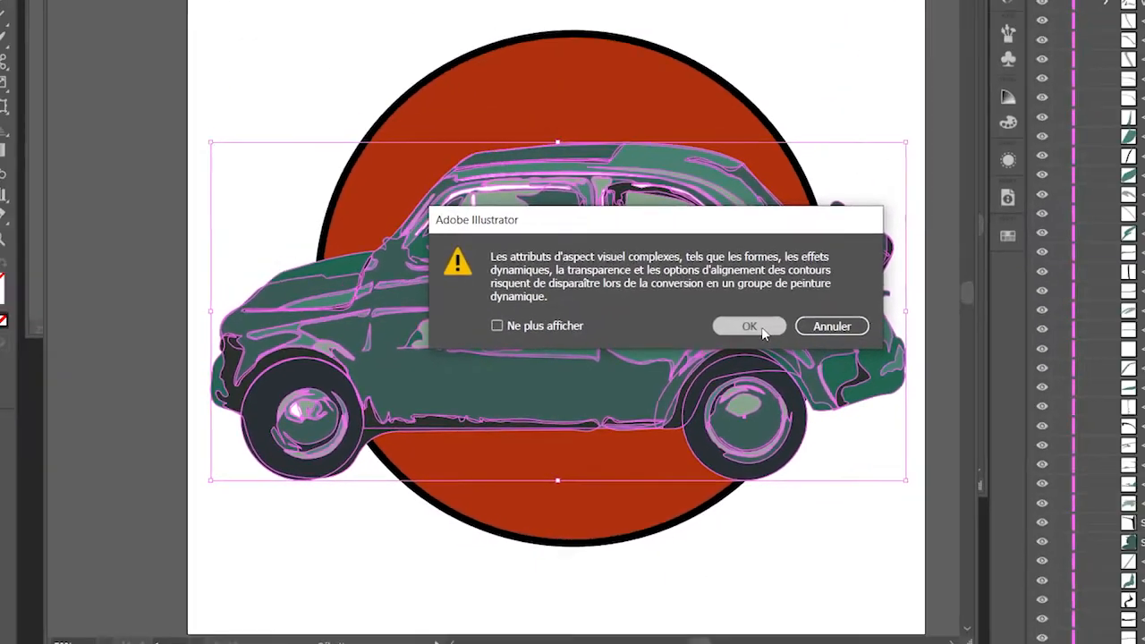
{"action": "left_click", "coordinate": [1093, 221]}
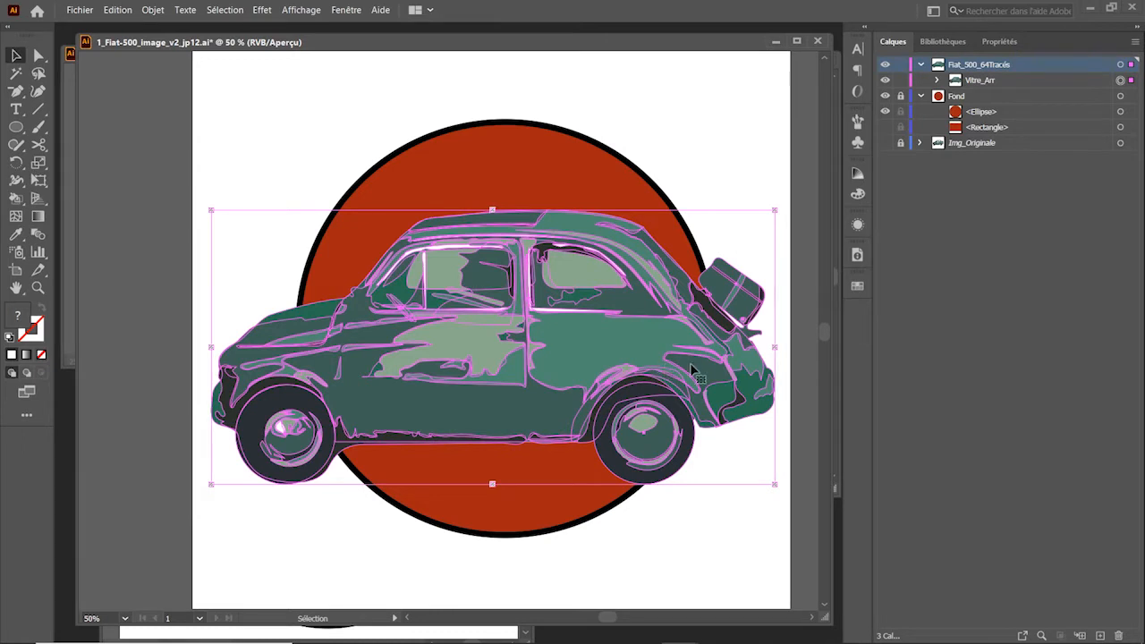
Expand the Vitre_Arr item and its Live Paint group and look through the paths they contain
{"action": "left_click", "coordinate": [936, 81]}
{"action": "left_click", "coordinate": [954, 96]}
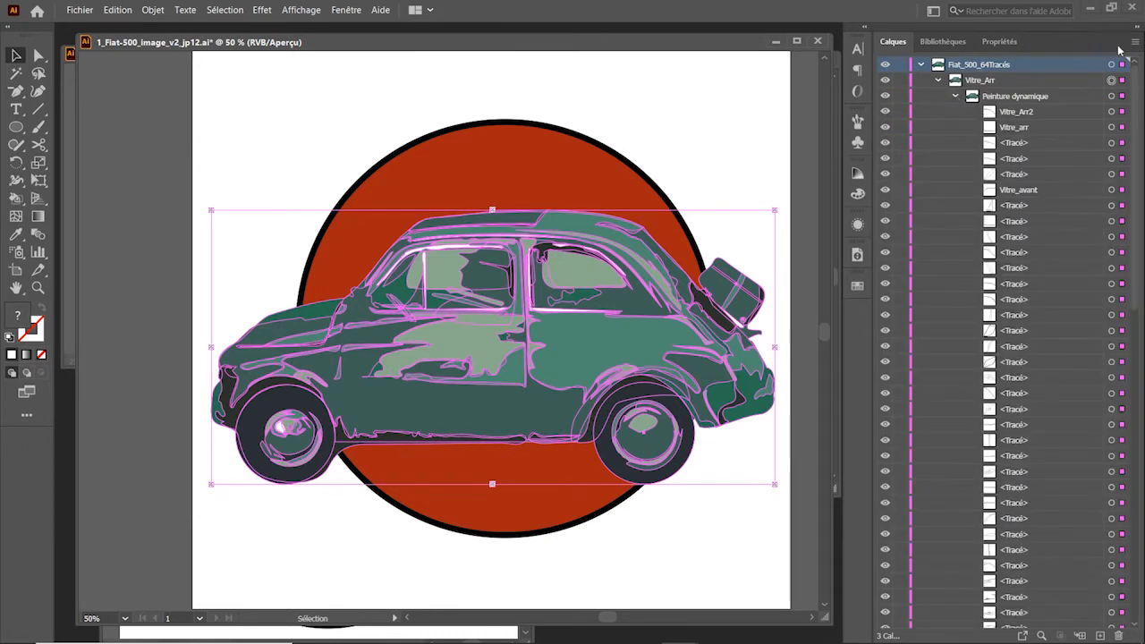
{"action": "scroll", "coordinate": [1139, 226], "scroll_direction": "down", "scroll_amount": 15}
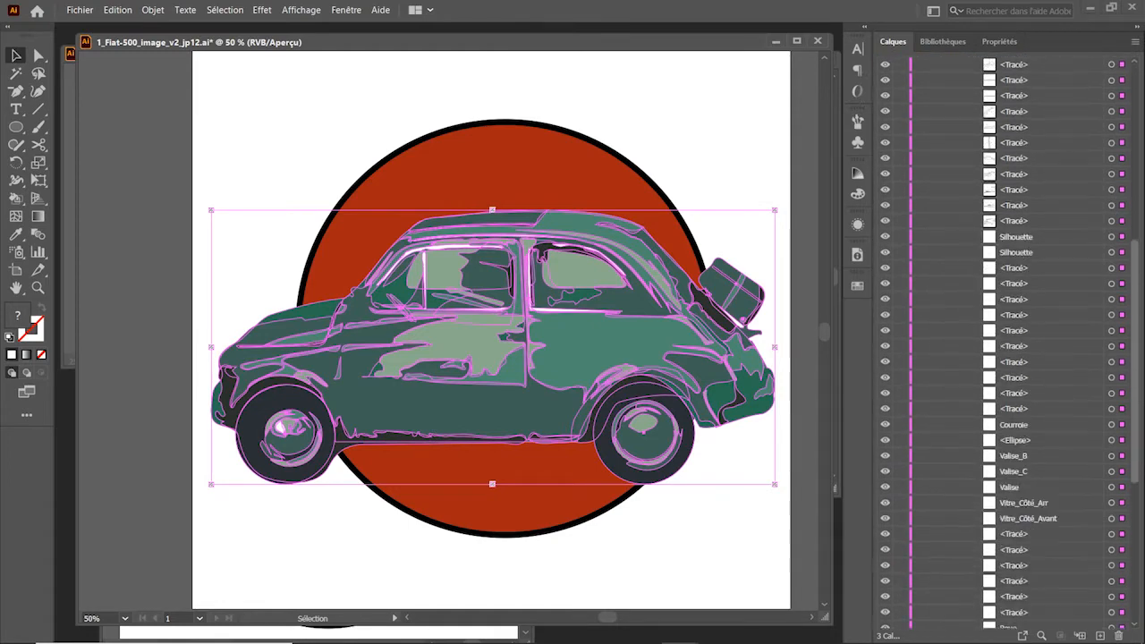
{"action": "scroll", "coordinate": [1074, 313], "scroll_direction": "up", "scroll_amount": 15}
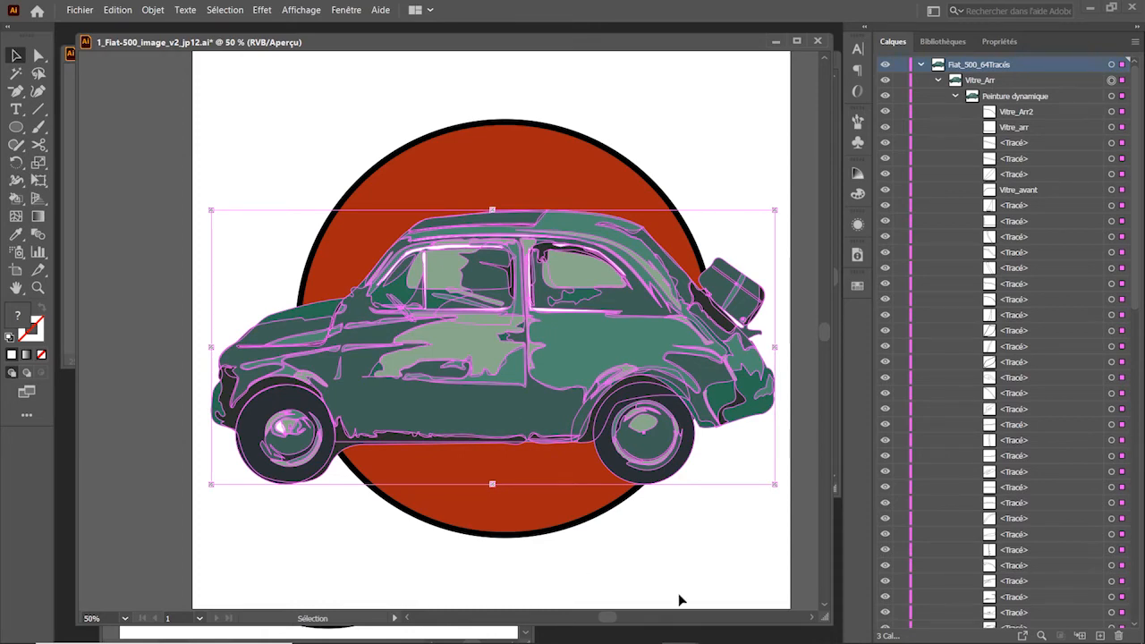
Make free space beside the artboard, then set the swatches to display as large thumbnails and dock them again
{"action": "key", "text": "z"}
{"action": "key", "text": "ctrl+minus"}
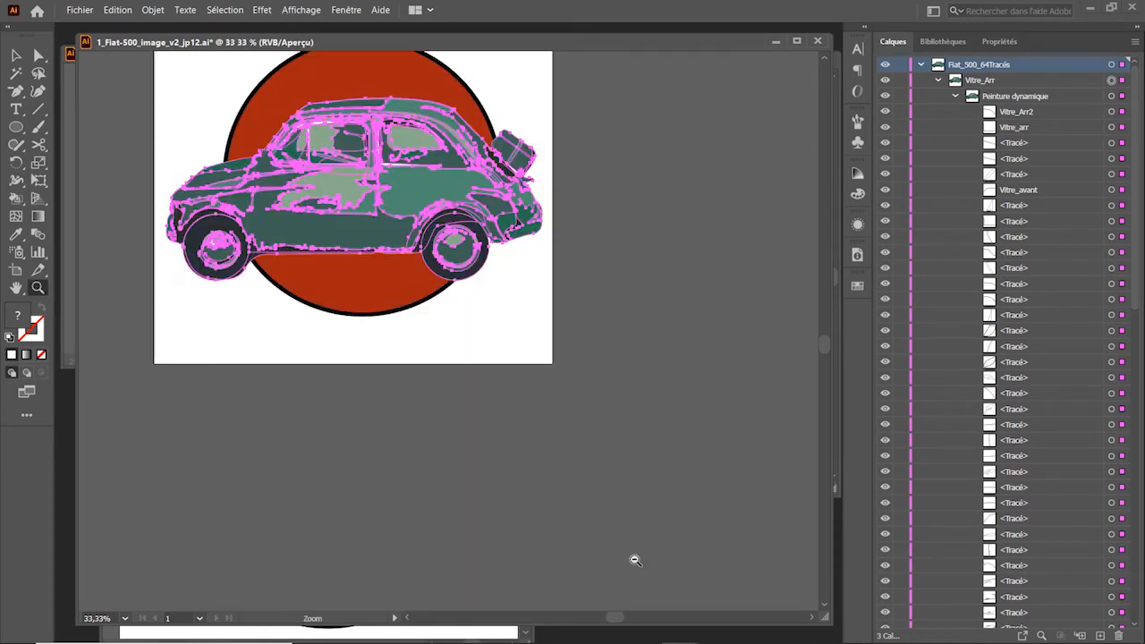
{"action": "left_click_drag", "start_coordinate": [603, 322], "coordinate": [583, 478]}
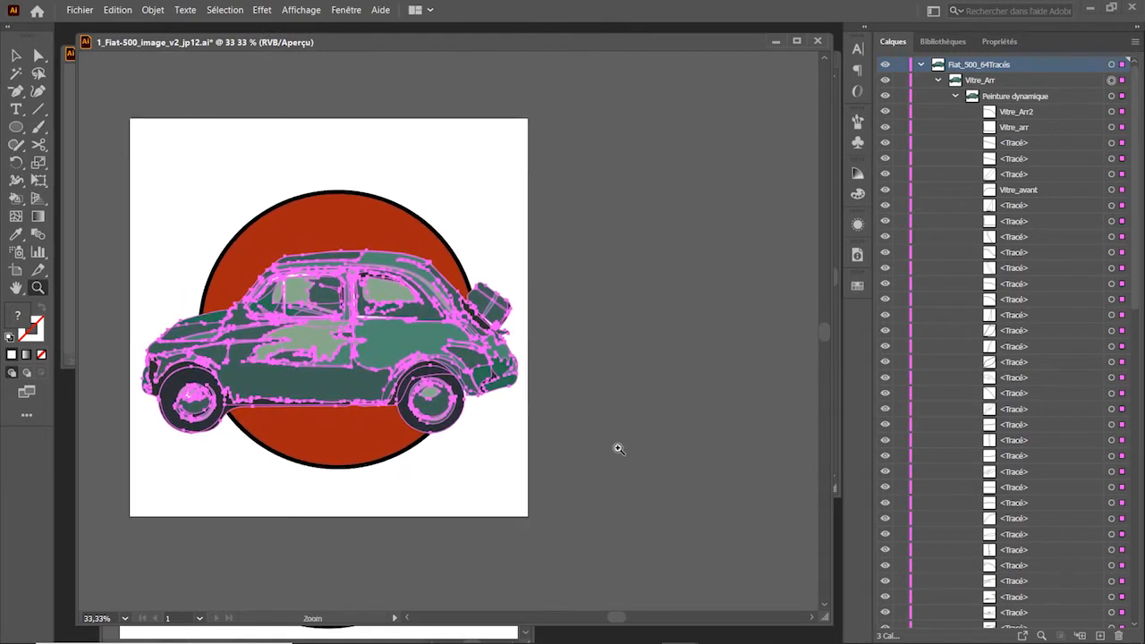
{"action": "left_click", "coordinate": [858, 287]}
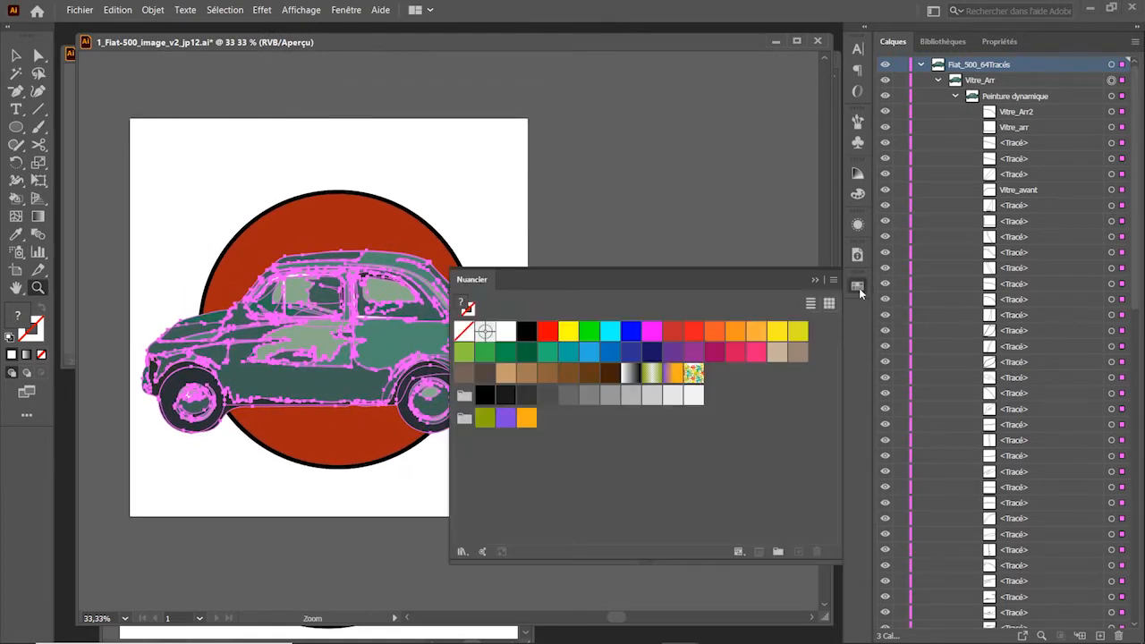
{"action": "left_click_drag", "start_coordinate": [651, 275], "coordinate": [646, 324]}
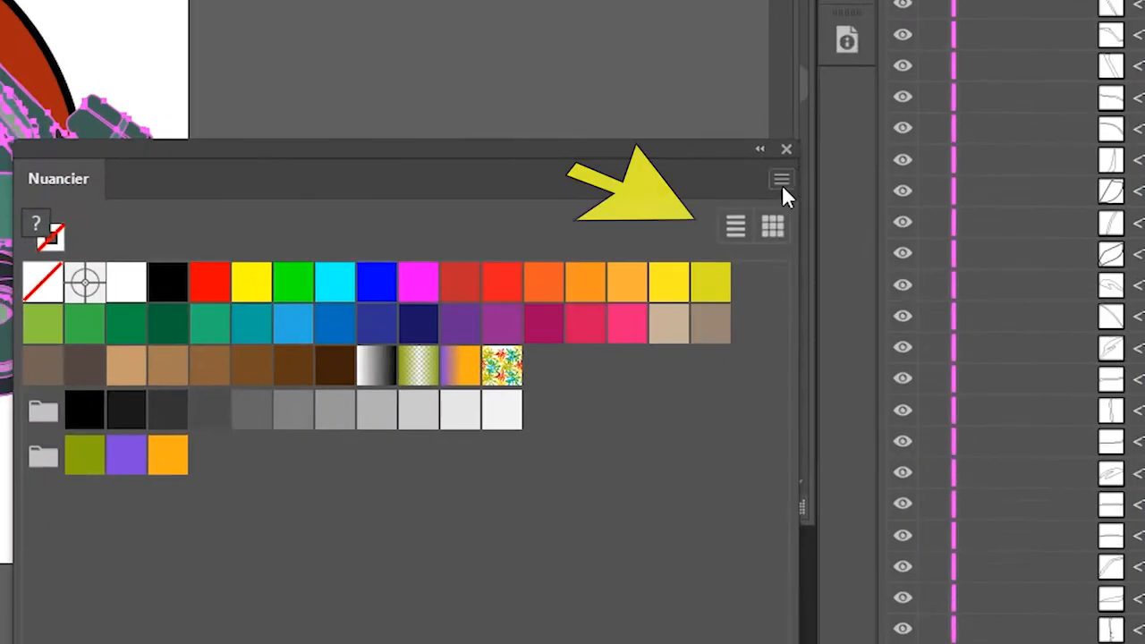
{"action": "left_click", "coordinate": [824, 324]}
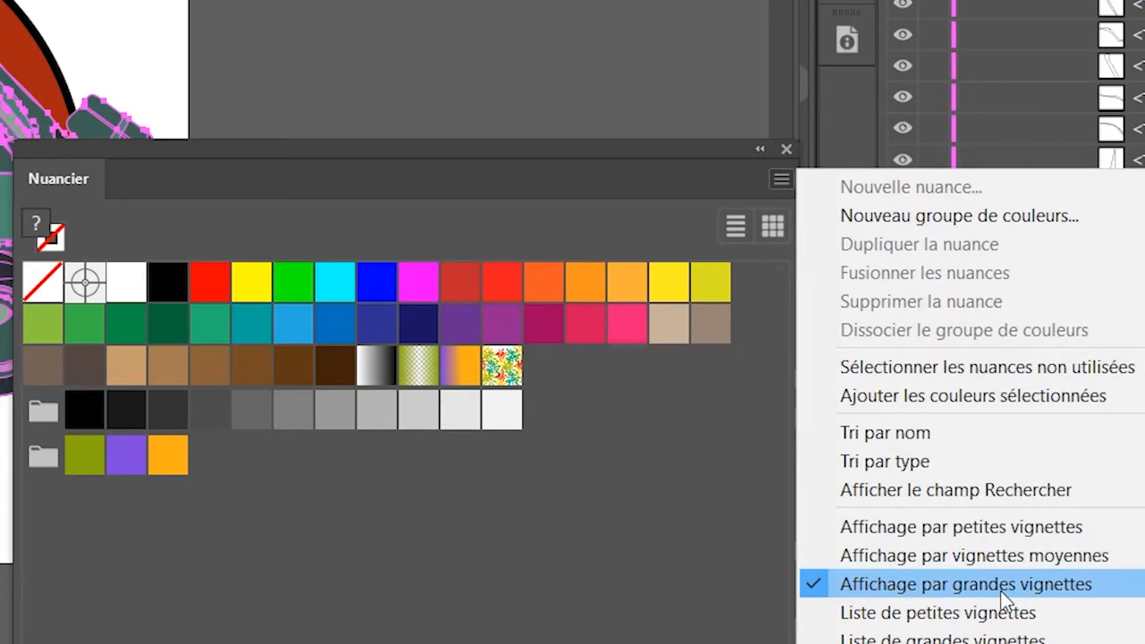
{"action": "left_click", "coordinate": [677, 581]}
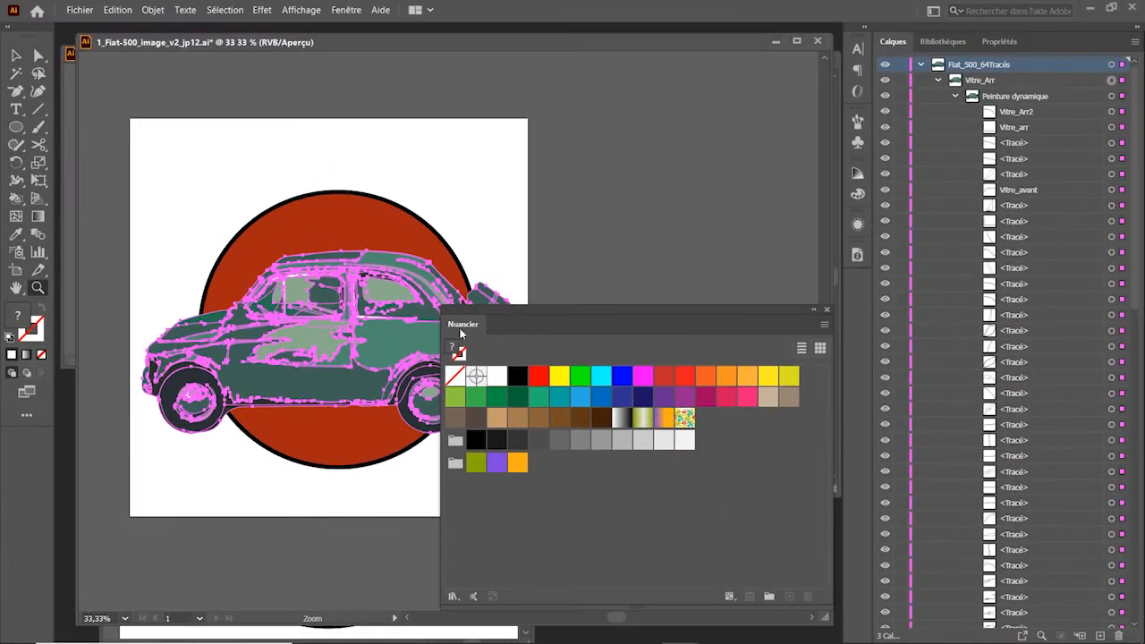
{"action": "left_click_drag", "start_coordinate": [462, 333], "coordinate": [860, 300]}
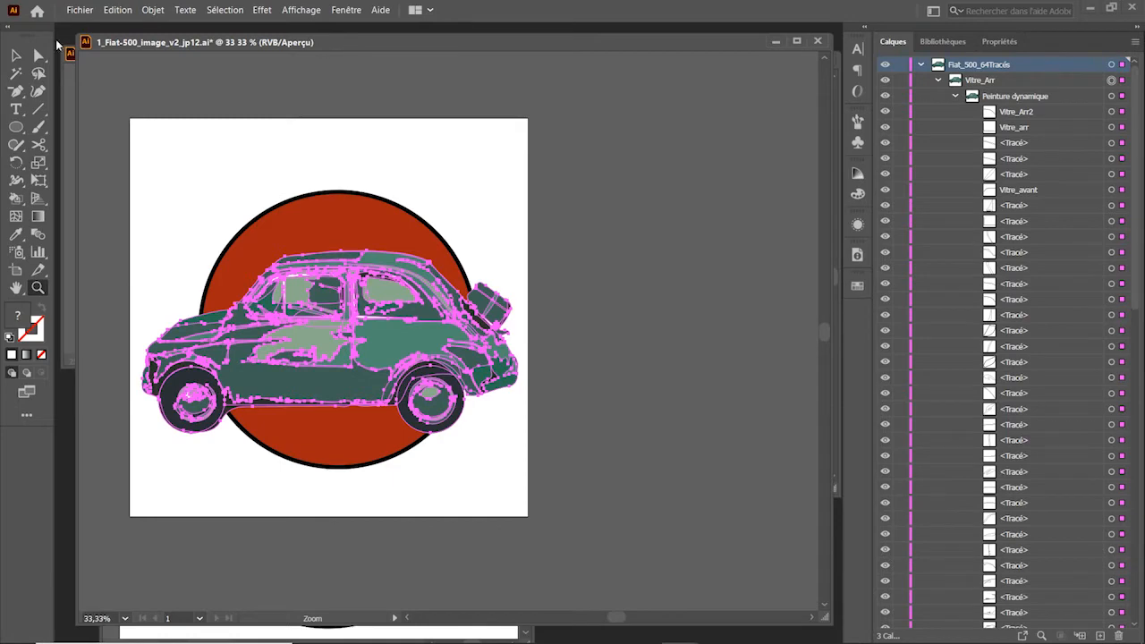
Import the gradient file AdobeColorGradient Degradé_Simple_Claude_Monet_The_Studio_Boat_Saturation (1).svg and place it just outside the artboard's upper-right corner
{"action": "left_click", "coordinate": [77, 11]}
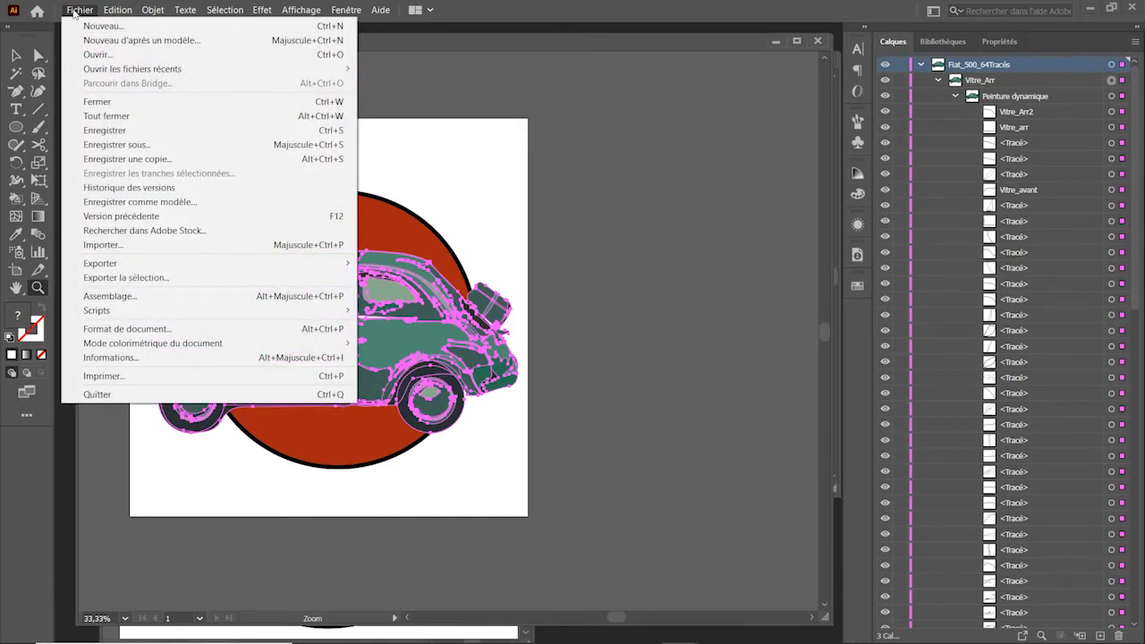
{"action": "left_click", "coordinate": [103, 244]}
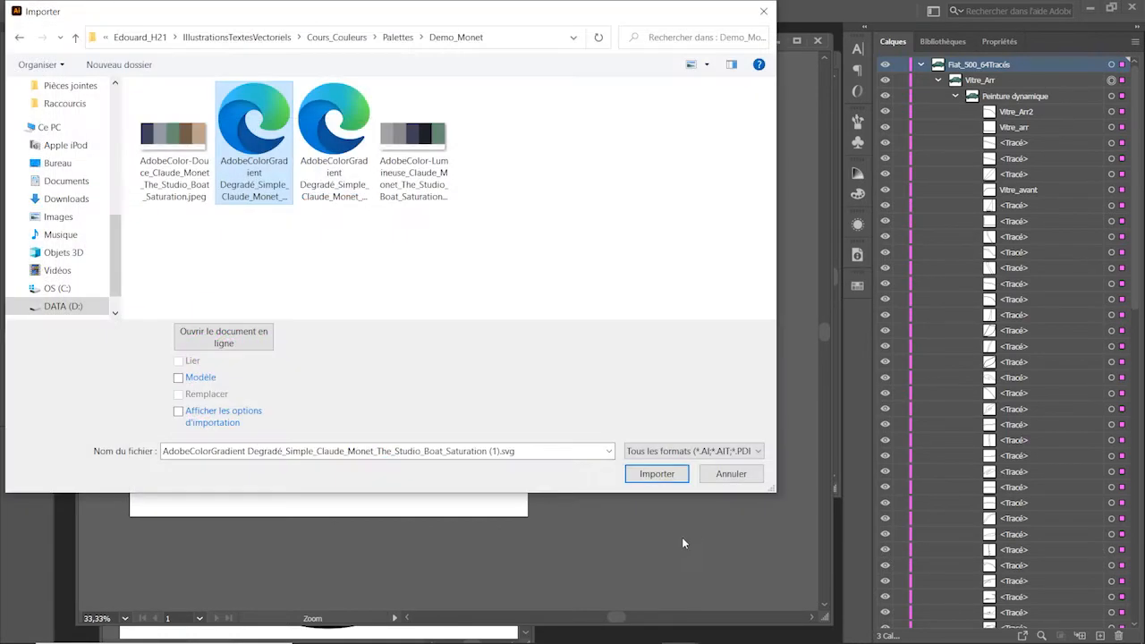
{"action": "left_click", "coordinate": [658, 473]}
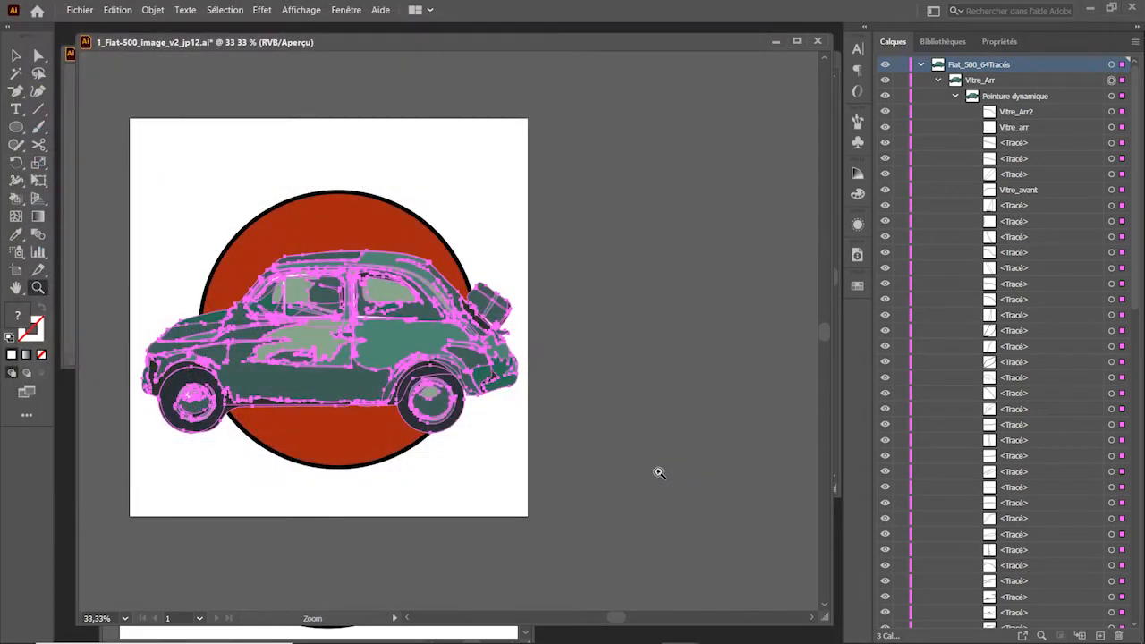
{"action": "left_click", "coordinate": [525, 121]}
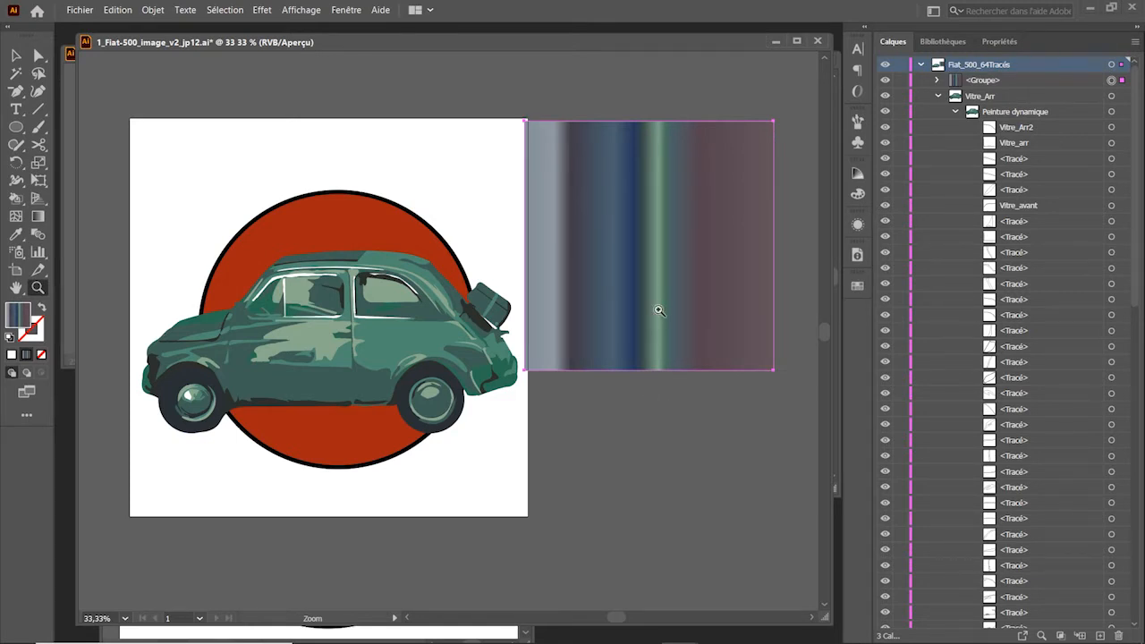
Create a new layer above Fiat_500_64Tracés and name it Couleurs
{"action": "left_click", "coordinate": [921, 65]}
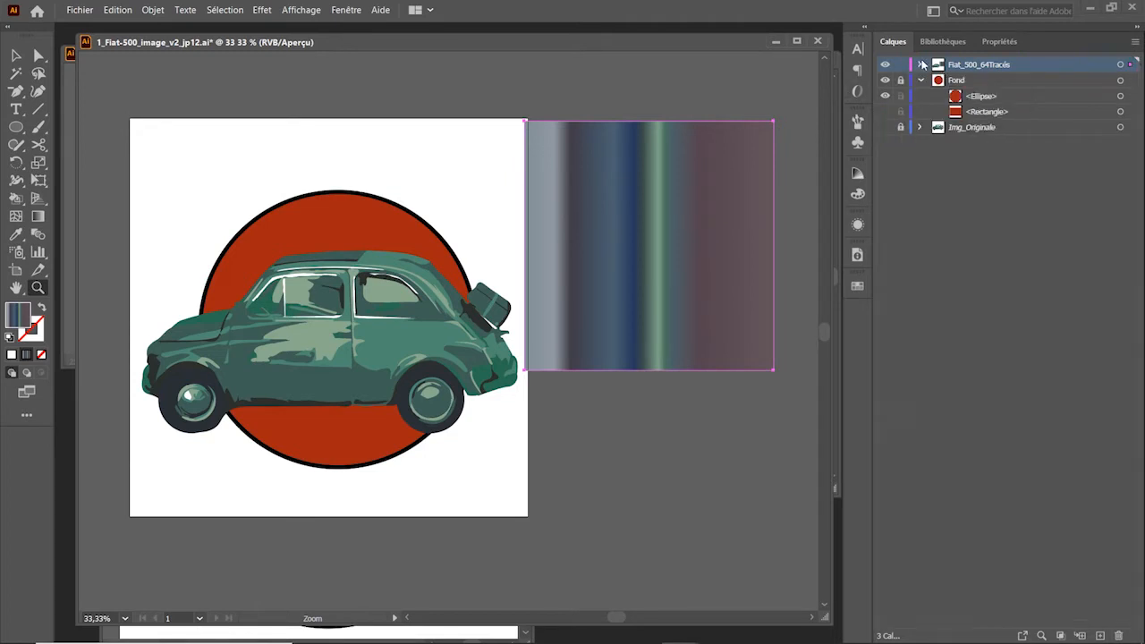
{"action": "left_click", "coordinate": [1101, 636]}
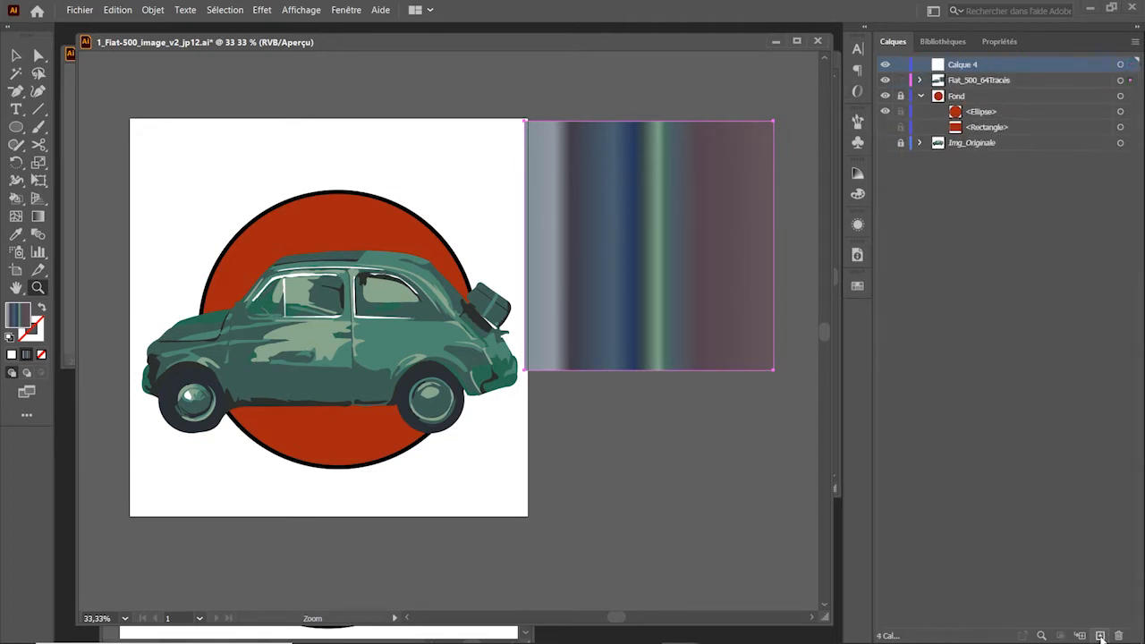
{"action": "double_click", "coordinate": [965, 64]}
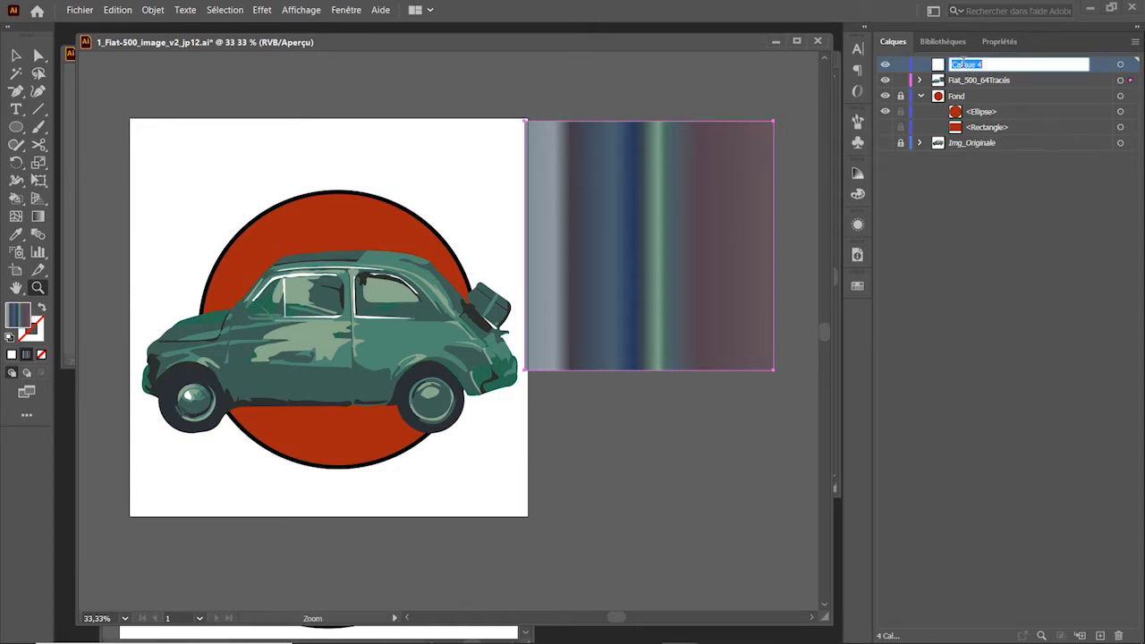
{"action": "type", "text": "Couleurs"}
{"action": "key", "text": "Return"}
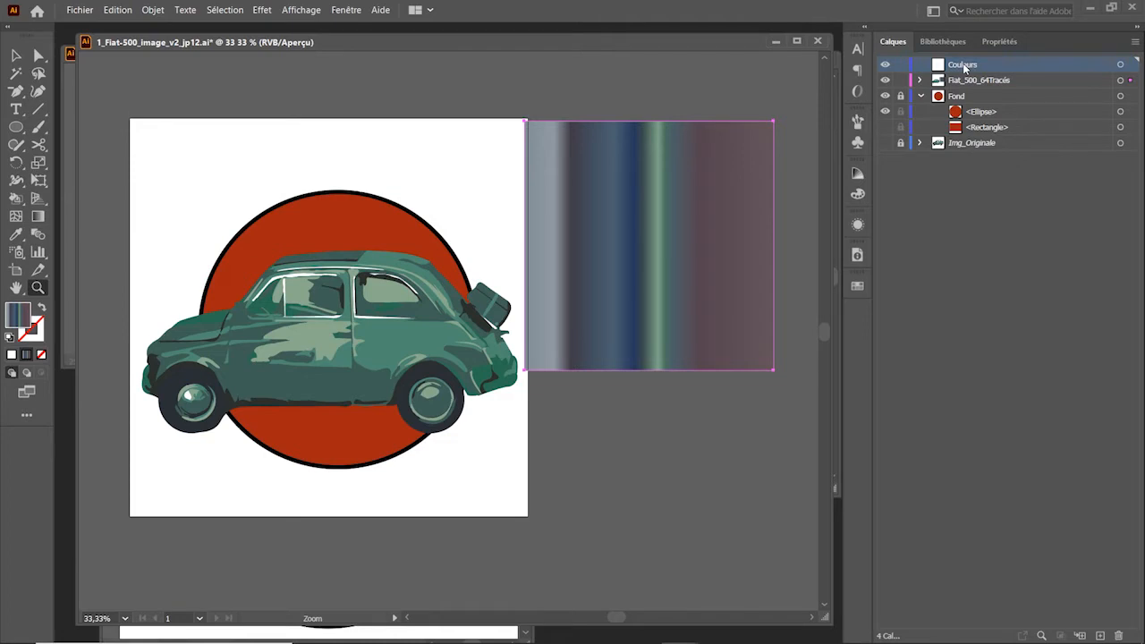
Move the imported gradient group from the Fiat_500_64Tracés layer into Couleurs and check it by hiding and showing that layer
{"action": "left_click", "coordinate": [920, 79]}
{"action": "left_click", "coordinate": [979, 79]}
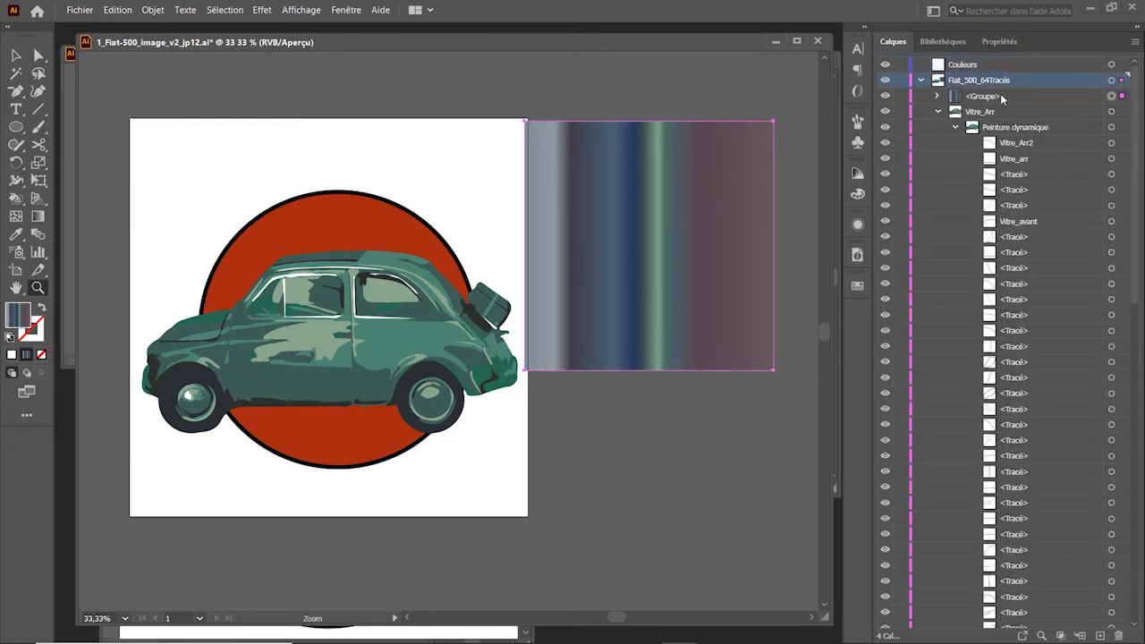
{"action": "left_click_drag", "start_coordinate": [1002, 99], "coordinate": [971, 64]}
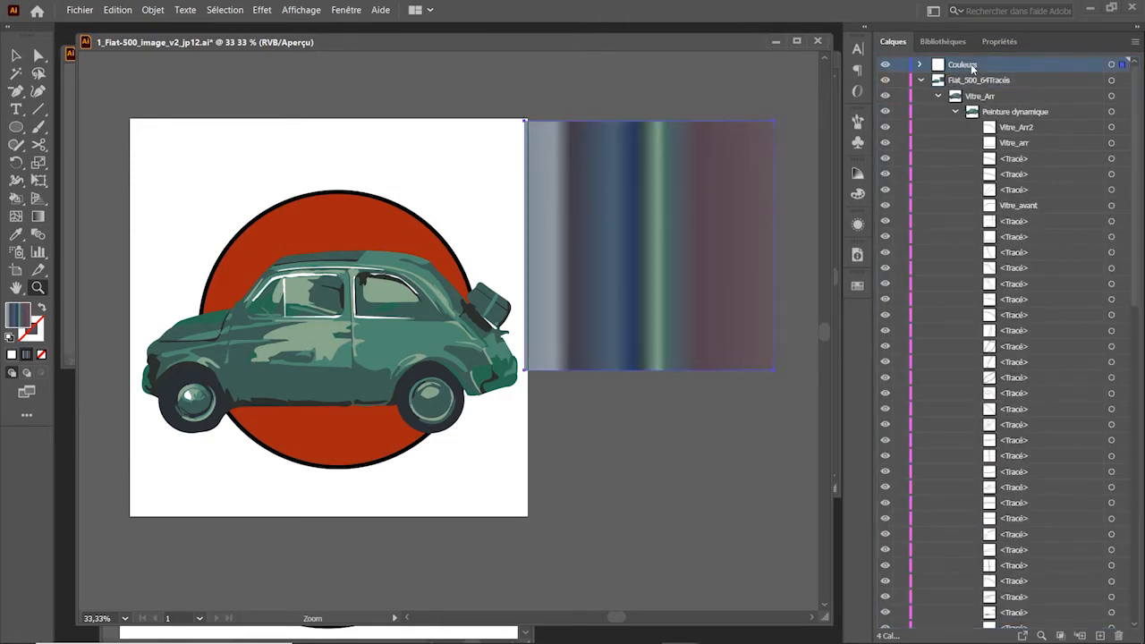
{"action": "left_click", "coordinate": [921, 80]}
{"action": "left_click", "coordinate": [886, 65]}
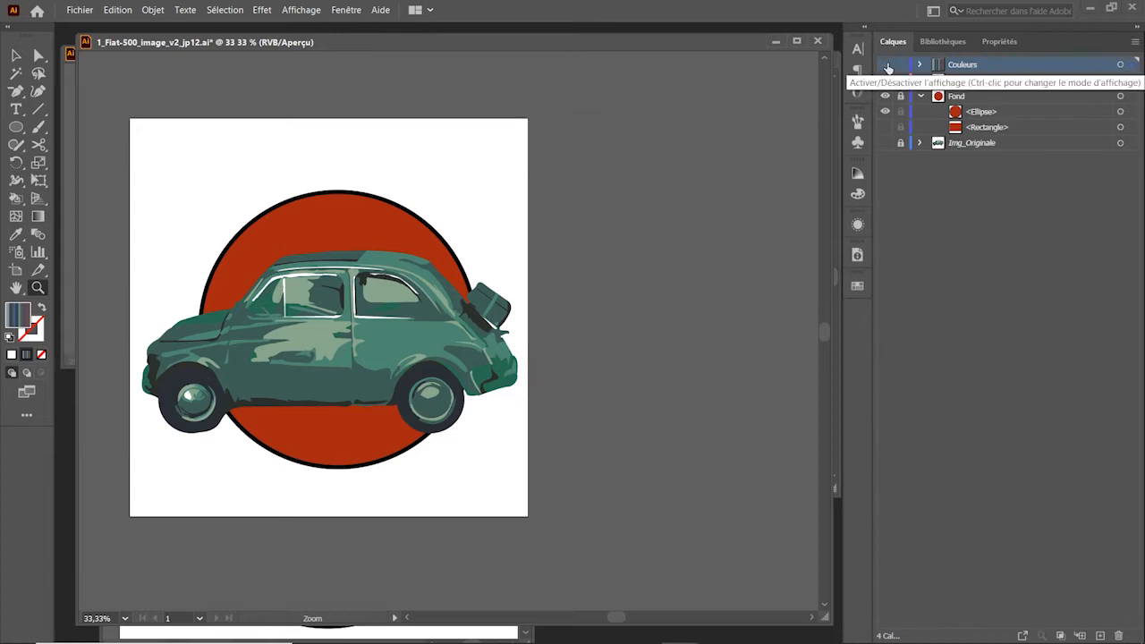
{"action": "left_click", "coordinate": [886, 65]}
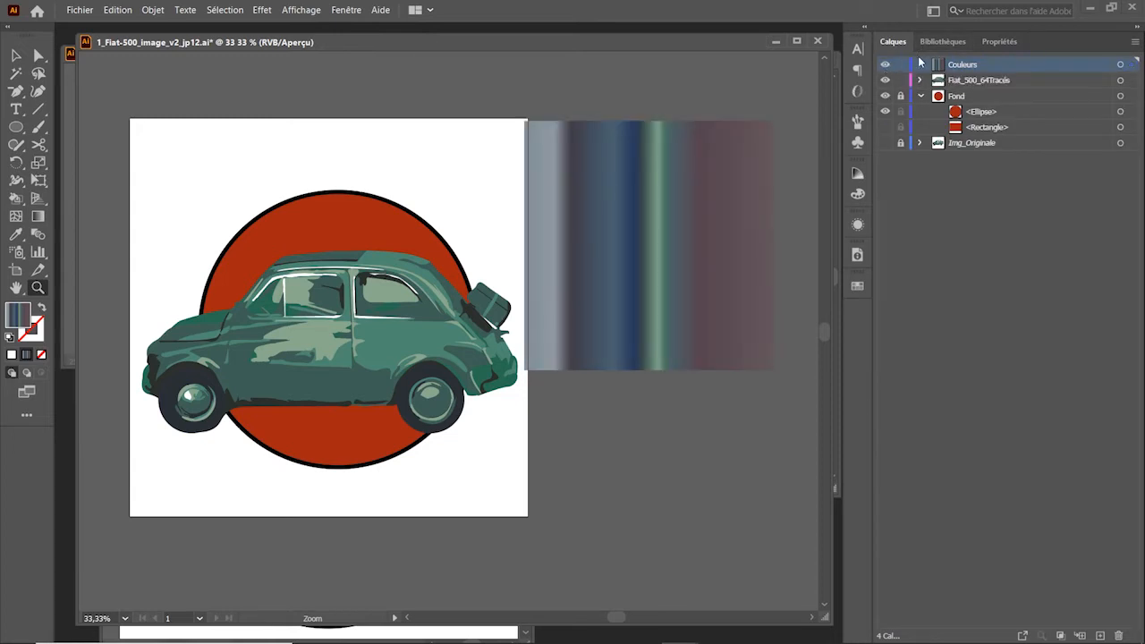
Float the swatches below the imported gradient and expand the Couleurs layer down to the gradient's path
{"action": "left_click", "coordinate": [920, 64]}
{"action": "left_click", "coordinate": [857, 287]}
{"action": "left_click_drag", "start_coordinate": [747, 279], "coordinate": [748, 372]}
{"action": "left_click_drag", "start_coordinate": [660, 299], "coordinate": [645, 195]}
{"action": "left_click_drag", "start_coordinate": [679, 380], "coordinate": [688, 319]}
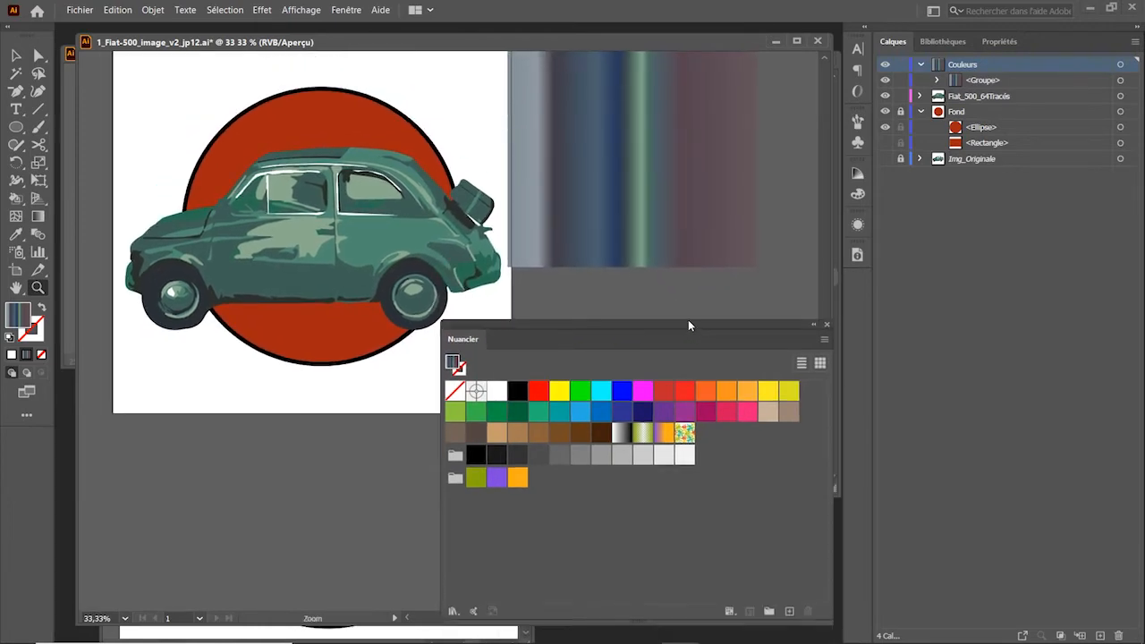
{"action": "left_click_drag", "start_coordinate": [710, 168], "coordinate": [704, 209]}
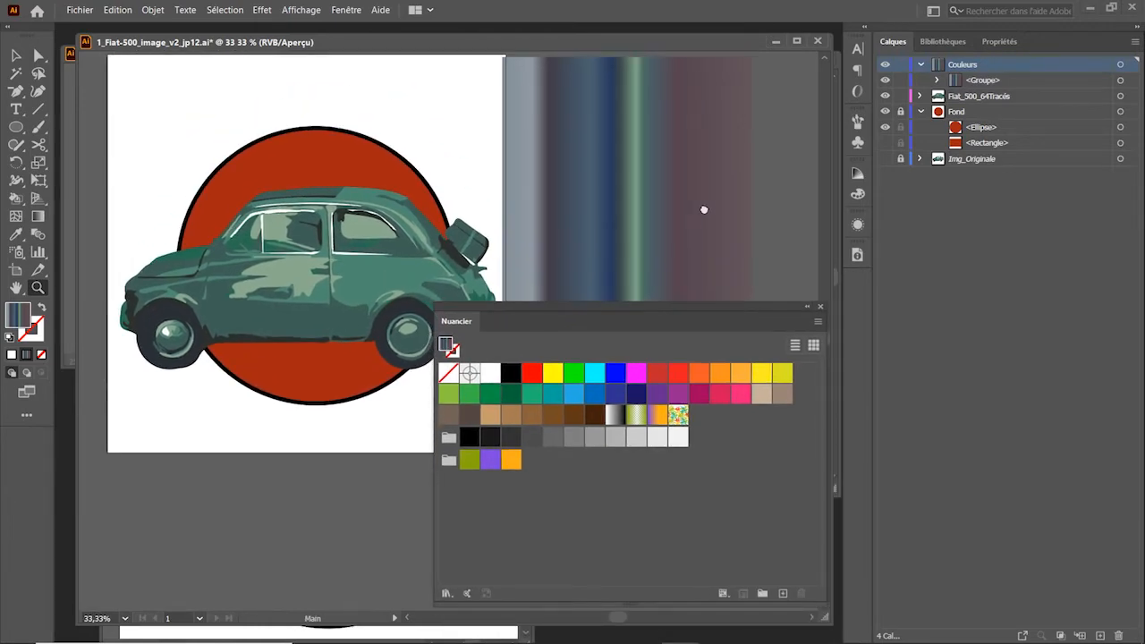
{"action": "left_click", "coordinate": [937, 80]}
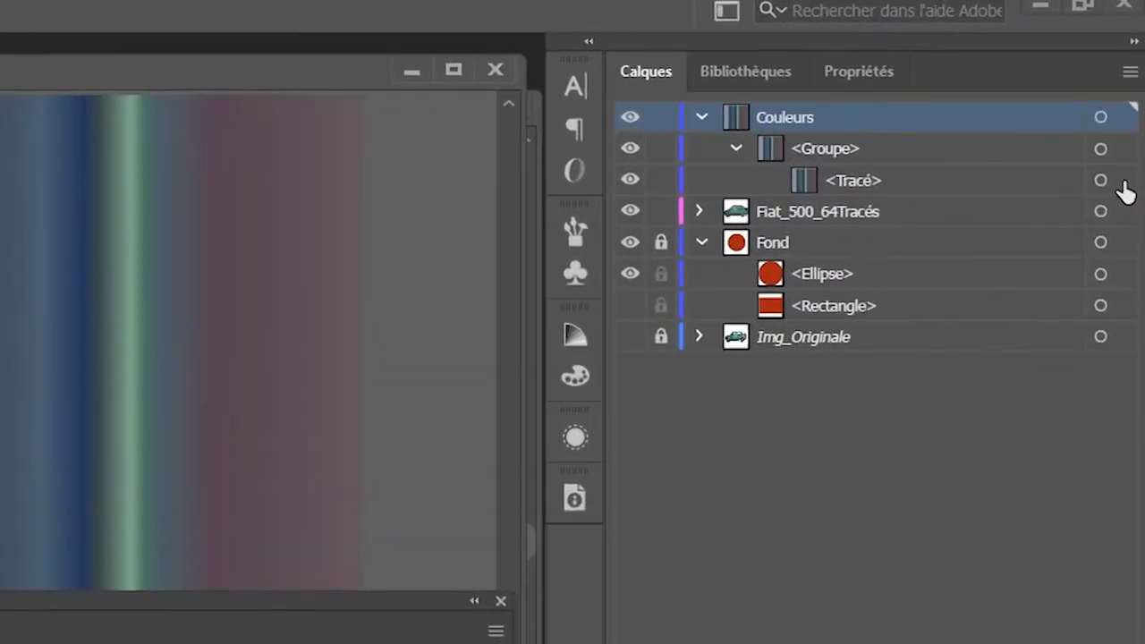
Select the Couleurs layer's gradient and create a colour group from the selected artwork, including tint swatches
{"action": "left_click", "coordinate": [1130, 99]}
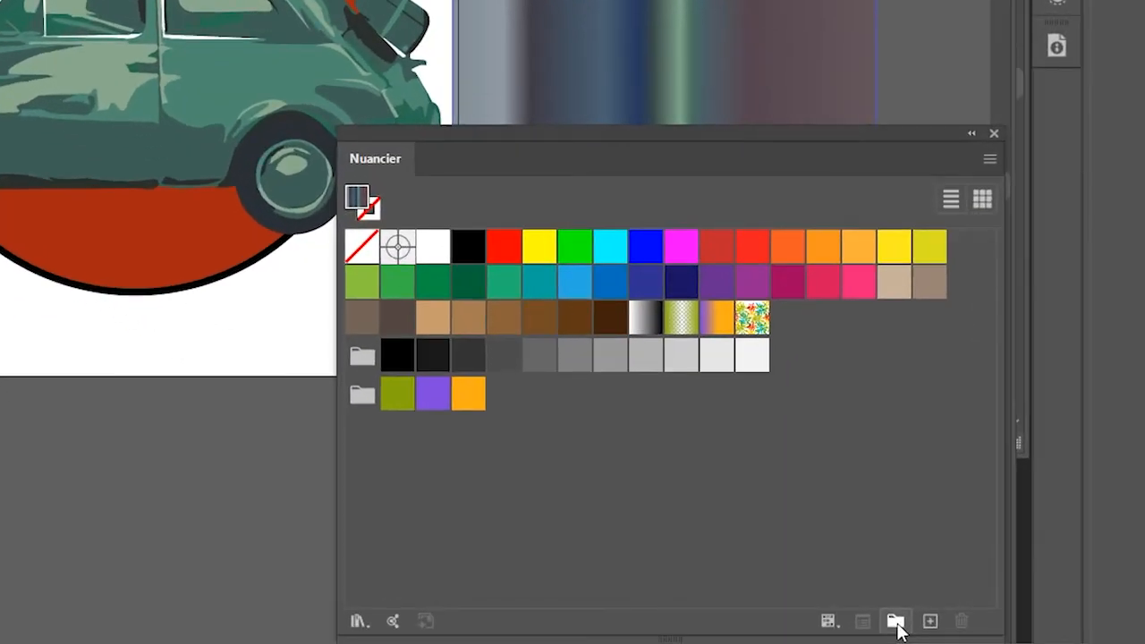
{"action": "left_click", "coordinate": [896, 621]}
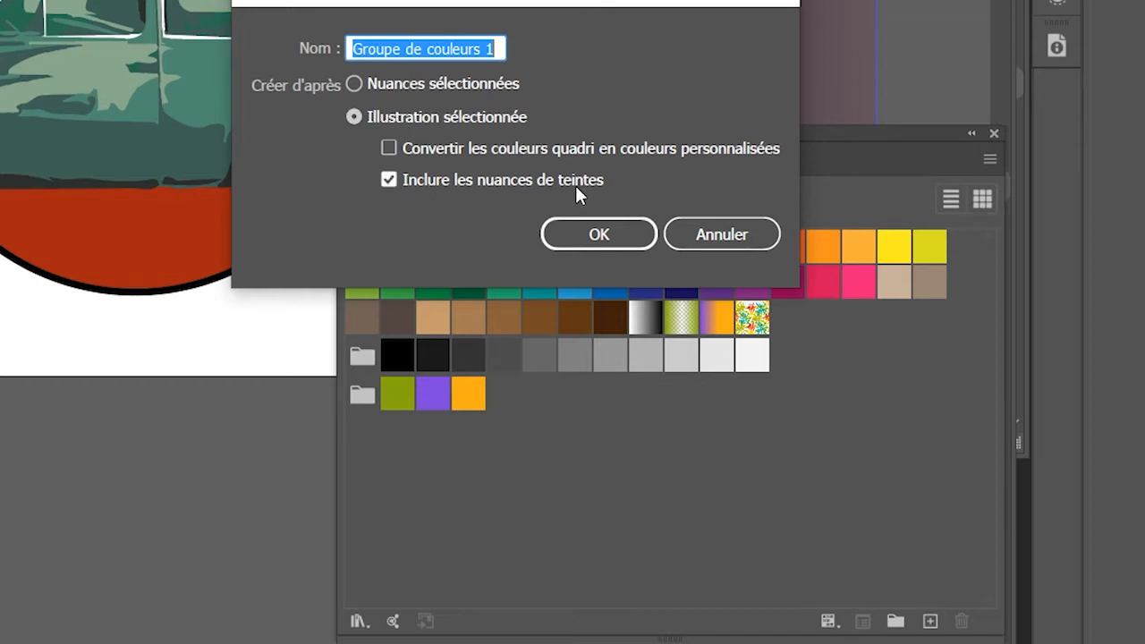
{"action": "left_click", "coordinate": [603, 234]}
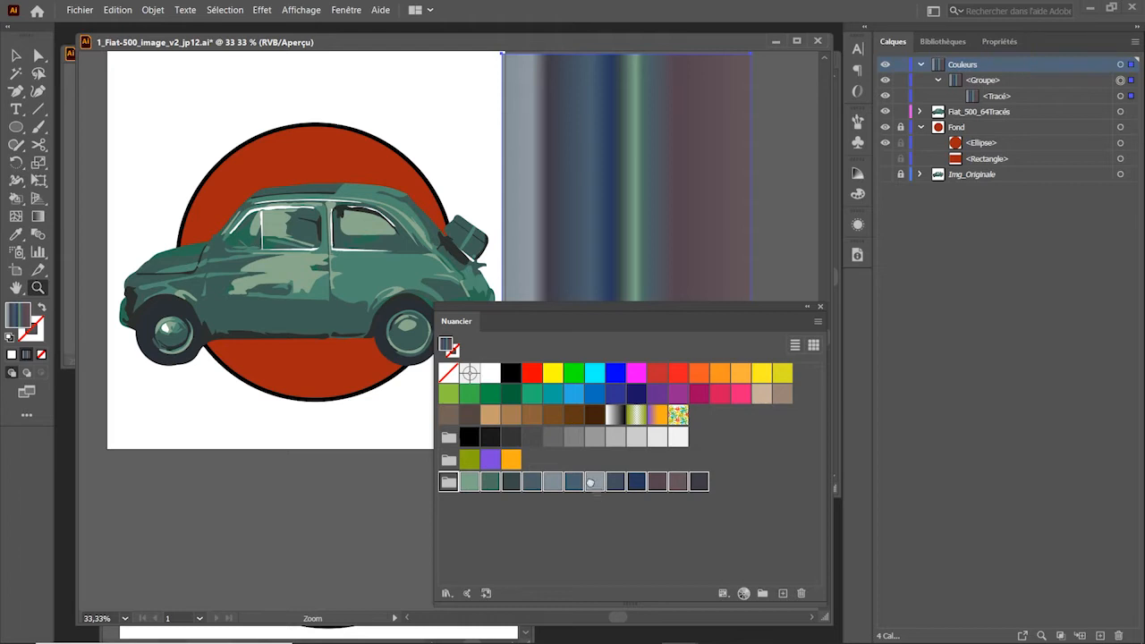
Reorder the new group's swatches by hue: light blue-greys together, navy before the slate blues, darkest purple before the plums
{"action": "left_click_drag", "start_coordinate": [591, 483], "coordinate": [564, 488]}
{"action": "left_click", "coordinate": [608, 535]}
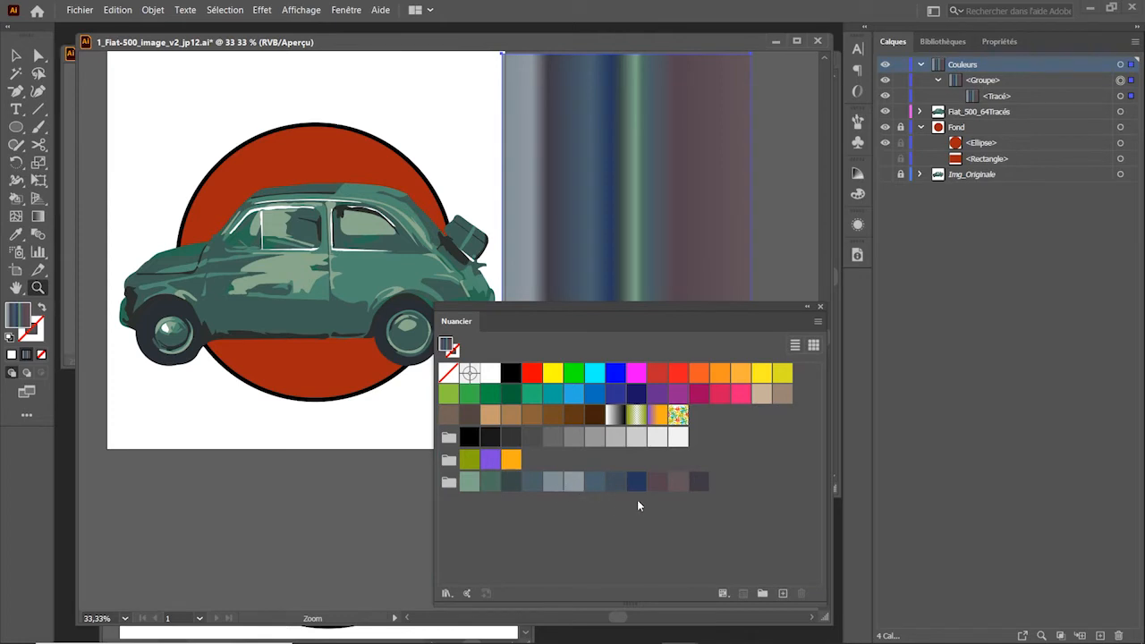
{"action": "left_click_drag", "start_coordinate": [636, 488], "coordinate": [606, 485]}
{"action": "left_click", "coordinate": [690, 520]}
{"action": "left_click_drag", "start_coordinate": [697, 494], "coordinate": [650, 491]}
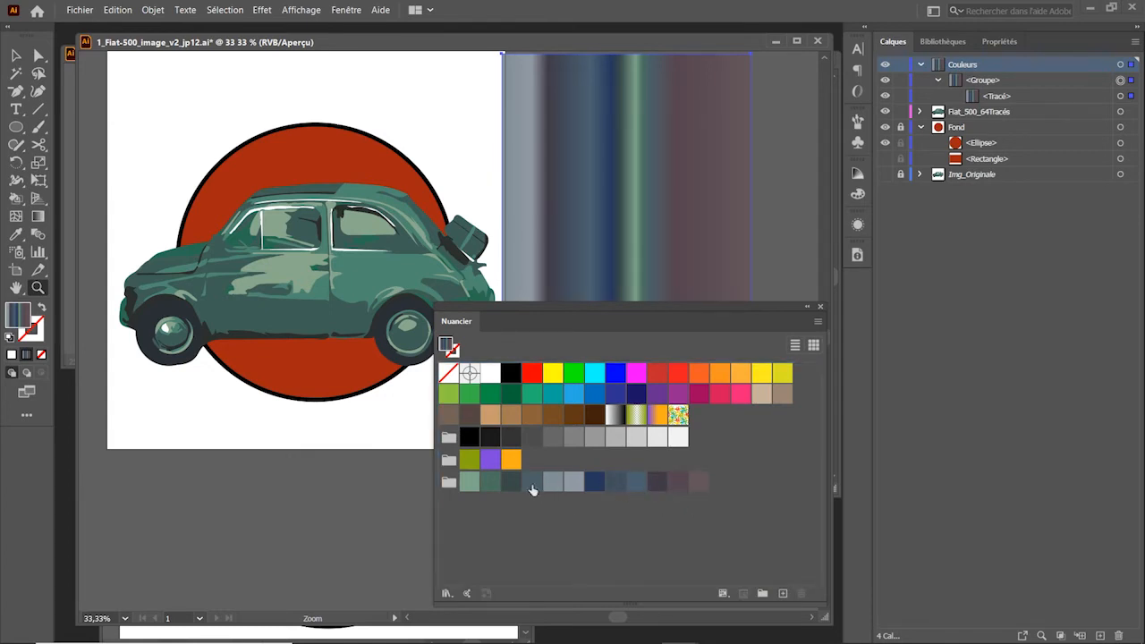
{"action": "left_click_drag", "start_coordinate": [534, 489], "coordinate": [635, 488]}
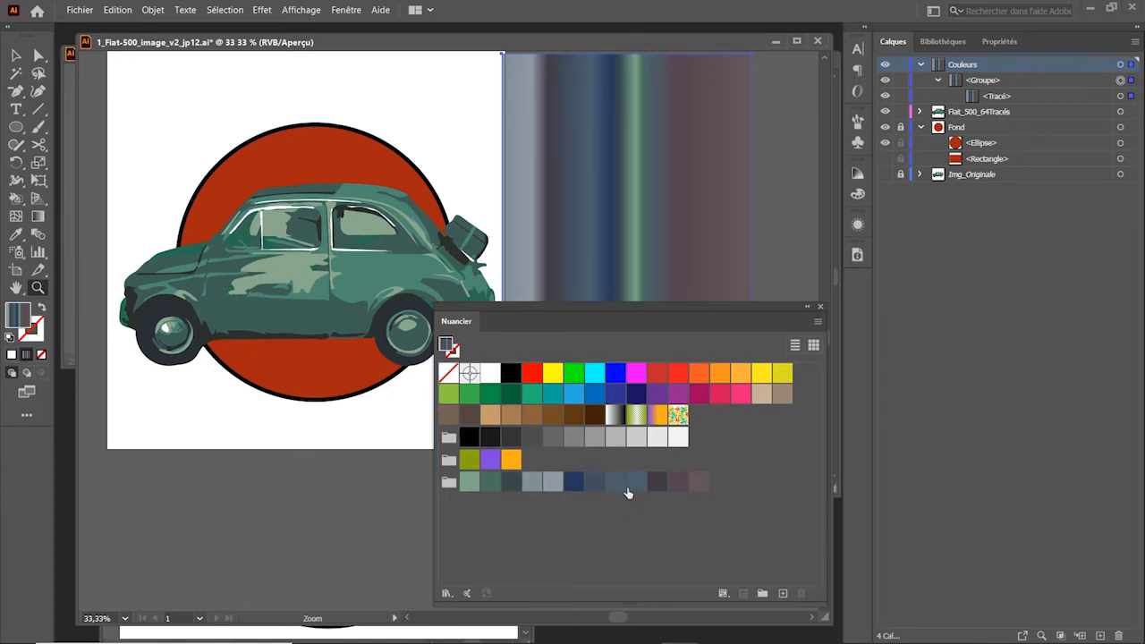
Delete the lighter of the two blue-grey swatches from the new colour group
{"action": "left_click", "coordinate": [549, 486]}
{"action": "left_click", "coordinate": [801, 594]}
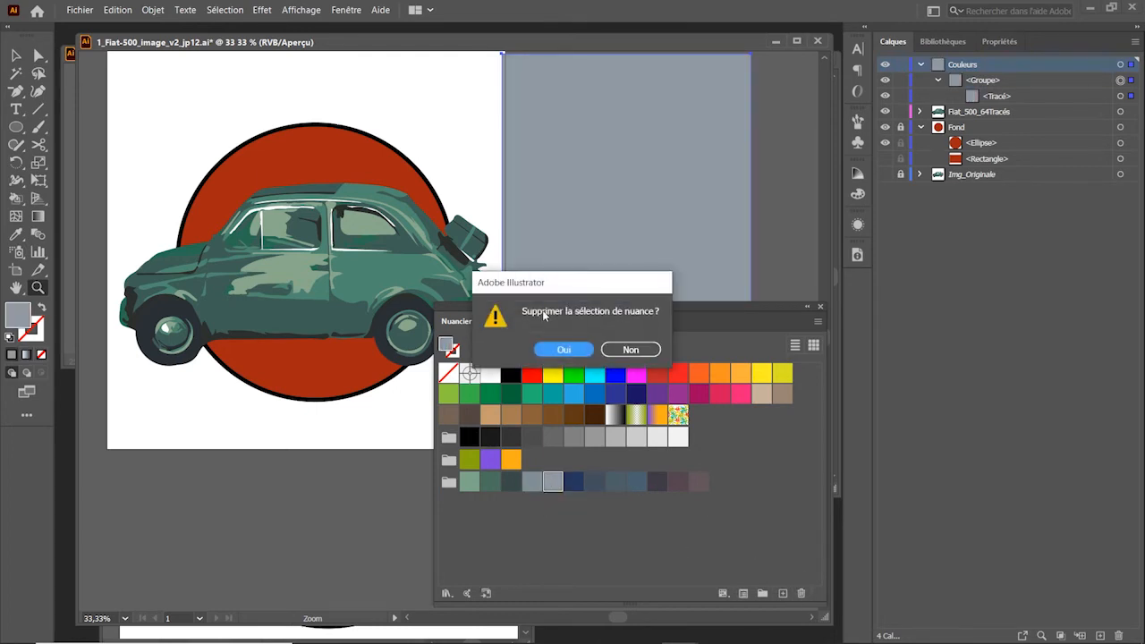
{"action": "left_click", "coordinate": [576, 352]}
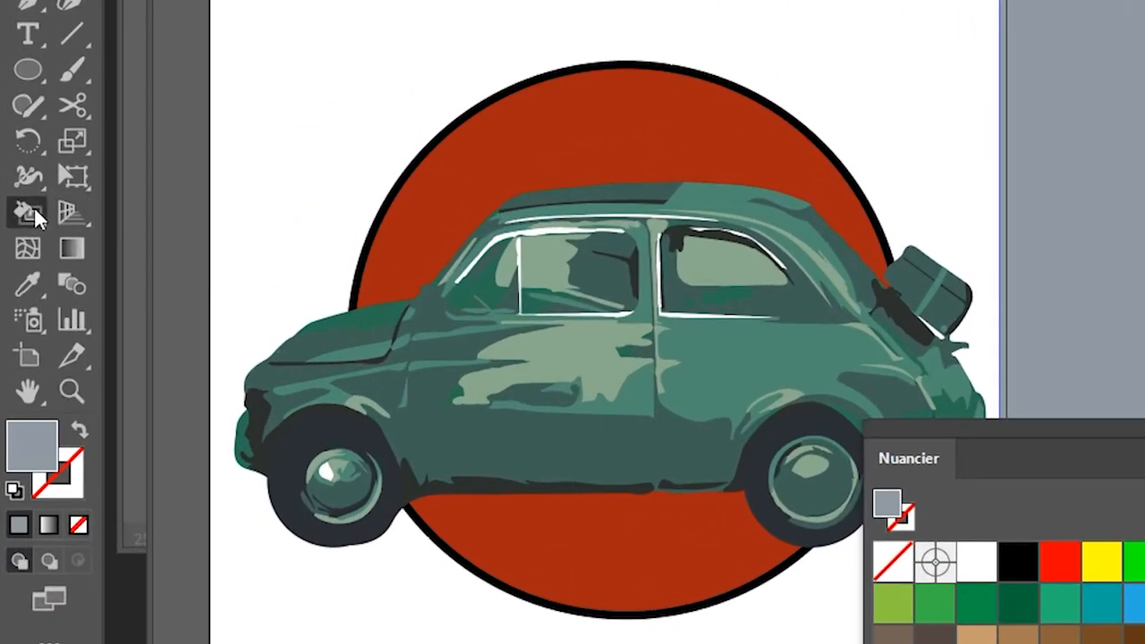
Move the floating swatches clear of the car and load the new colour group into the Live Paint Bucket
{"action": "left_click", "coordinate": [18, 199]}
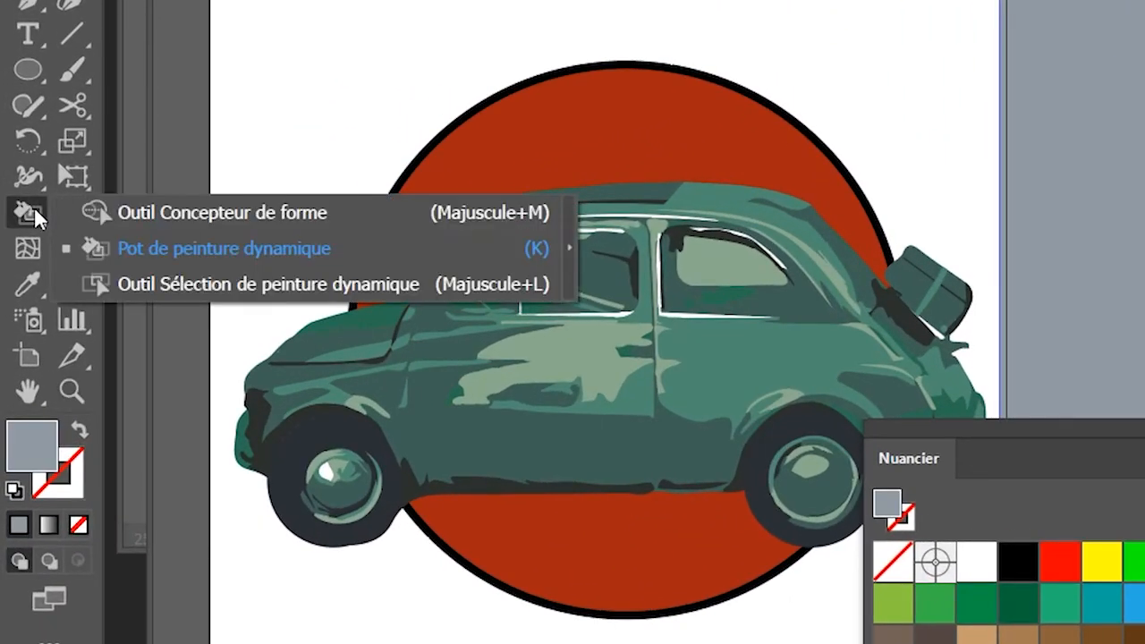
{"action": "left_click", "coordinate": [181, 248]}
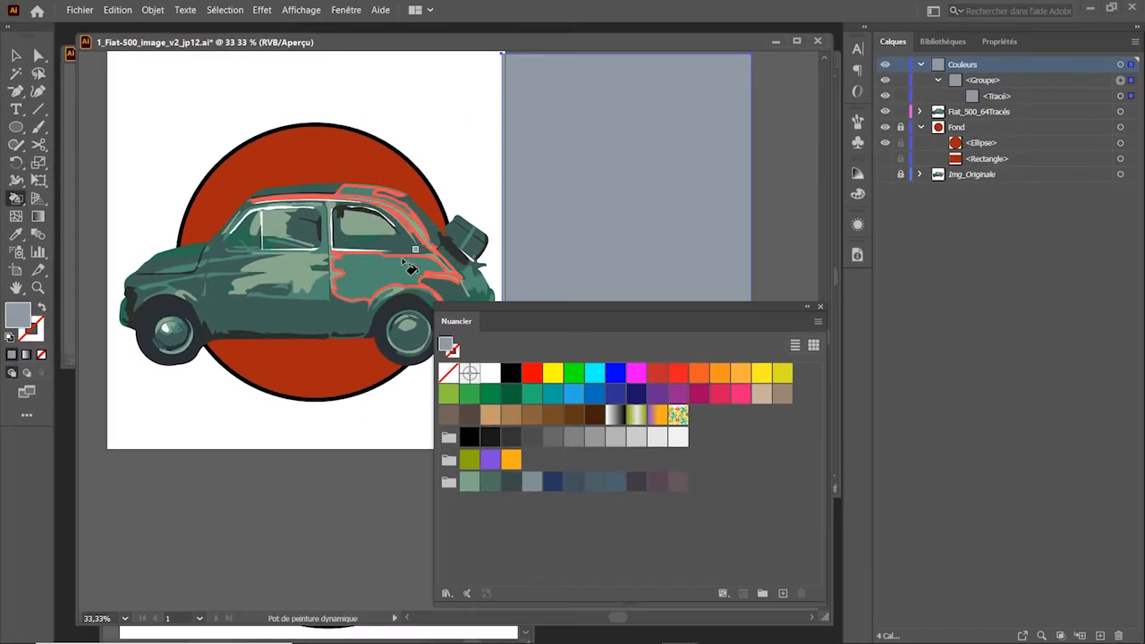
{"action": "key", "text": "z"}
{"action": "left_click", "coordinate": [353, 268]}
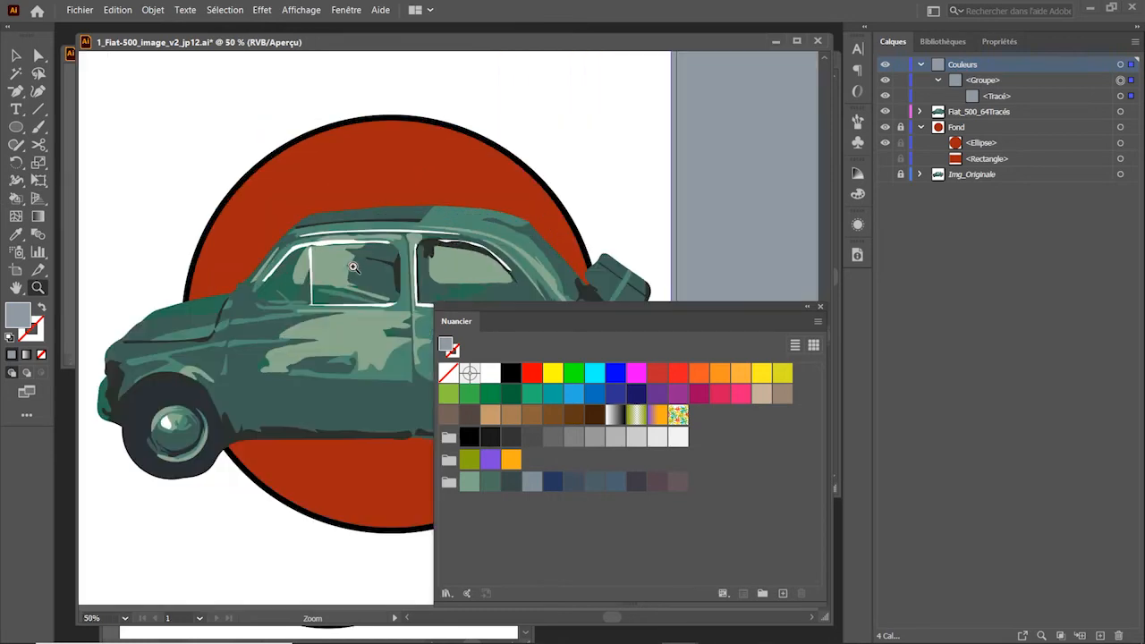
{"action": "scroll", "coordinate": [505, 269], "scroll_direction": "down", "scroll_amount": 4}
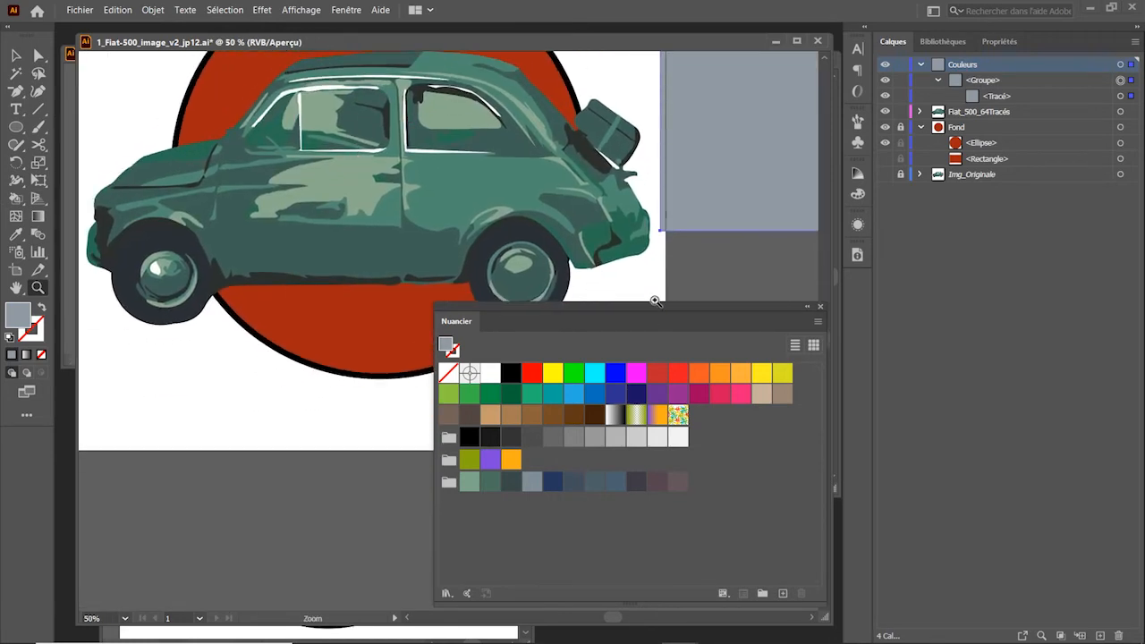
{"action": "left_click_drag", "start_coordinate": [654, 309], "coordinate": [639, 381]}
{"action": "scroll", "coordinate": [484, 236], "scroll_direction": "up", "scroll_amount": 1}
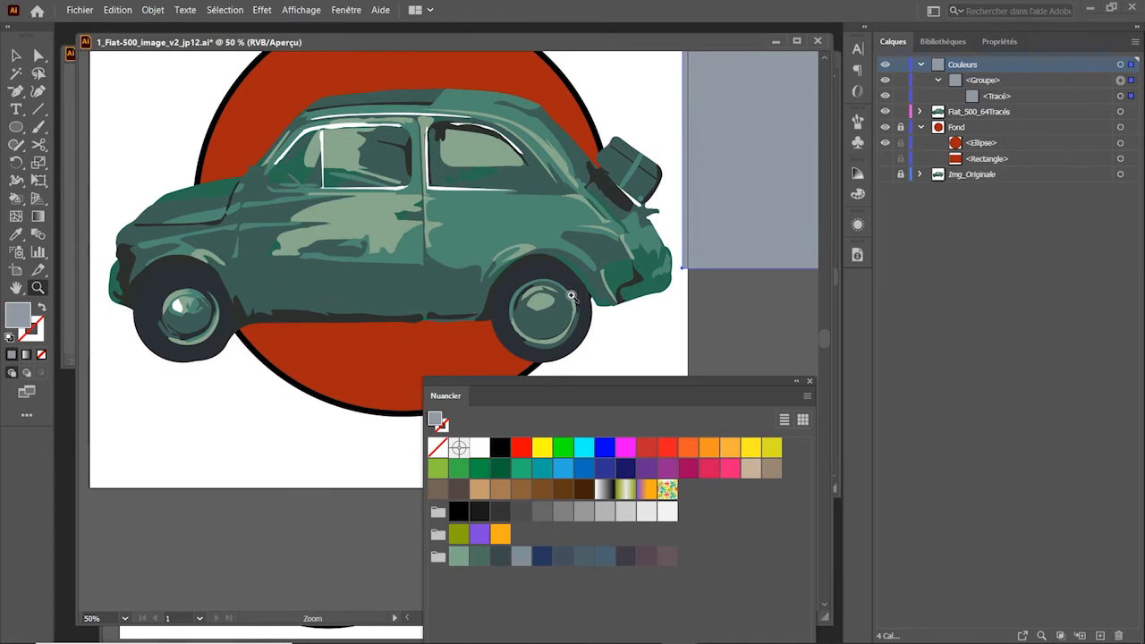
{"action": "left_click", "coordinate": [437, 556]}
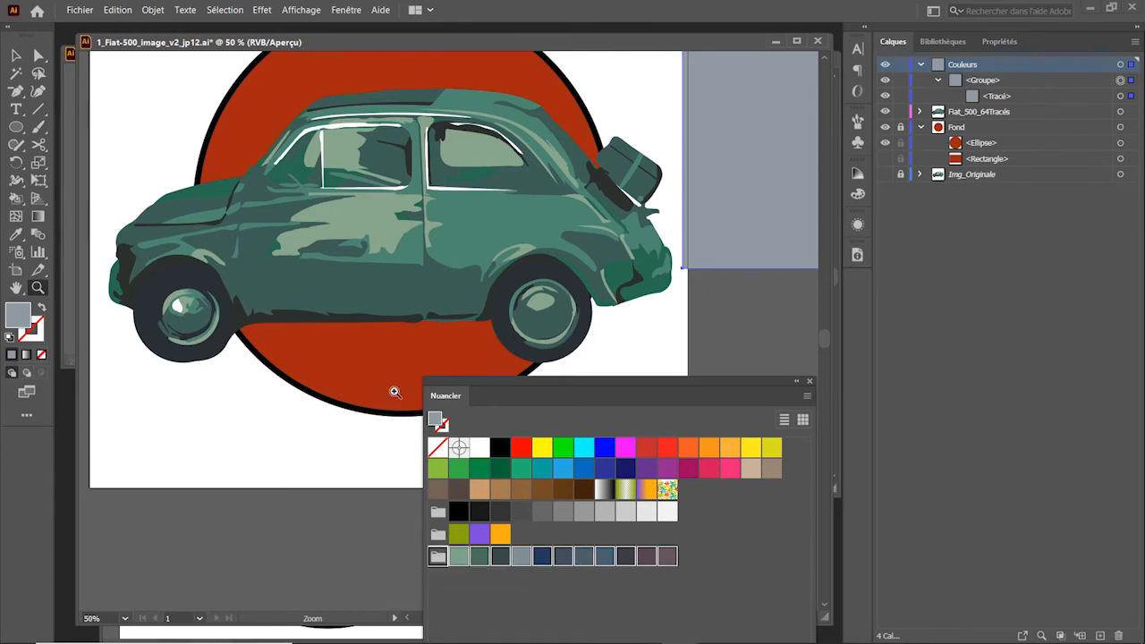
{"action": "left_click", "coordinate": [16, 197]}
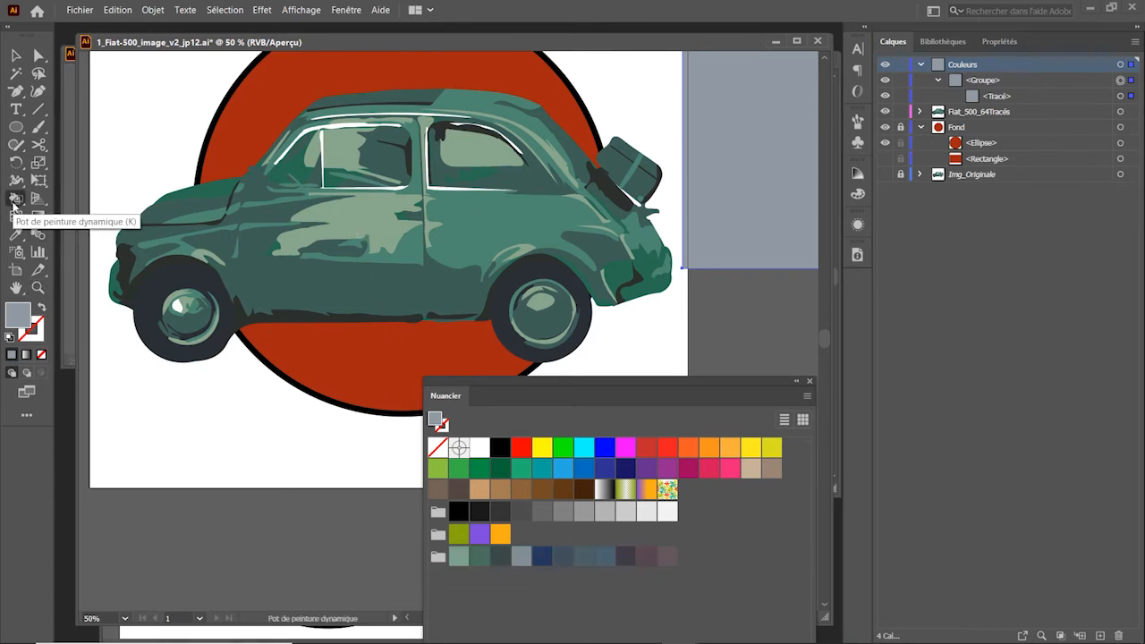
{"action": "left_click", "coordinate": [438, 557]}
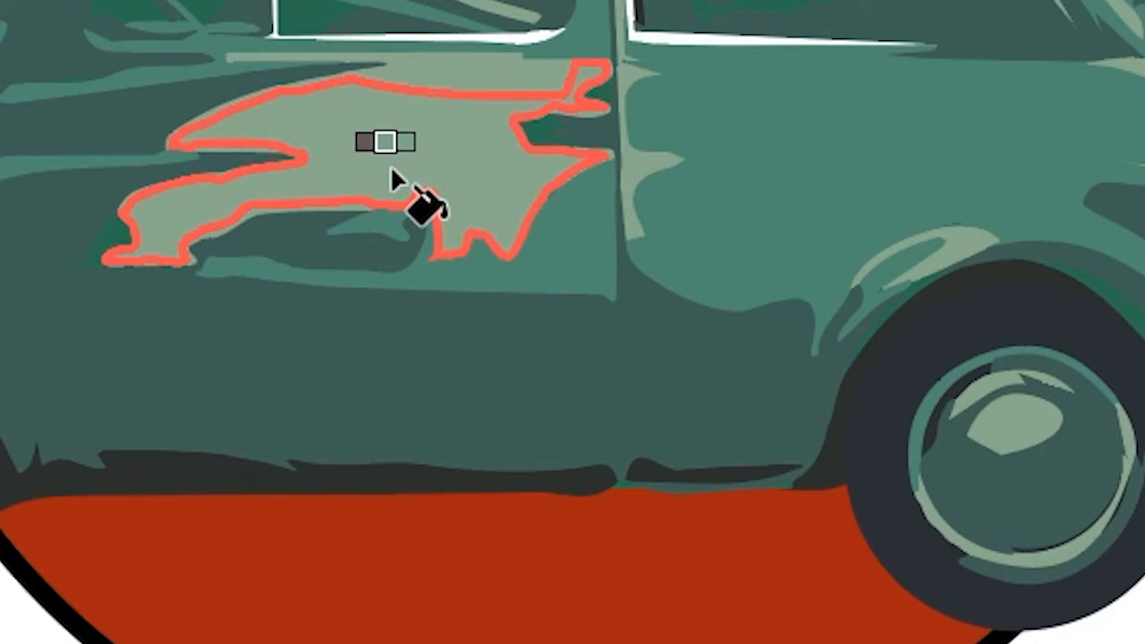
Cycle the Live Paint Bucket back and forth through the swatches to preview the available colours
{"action": "key", "text": "Left"}
{"action": "key", "text": "Left"}
{"action": "key", "text": "Left"}
{"action": "key", "text": "Left"}
{"action": "key", "text": "Left"}
{"action": "key", "text": "Left"}
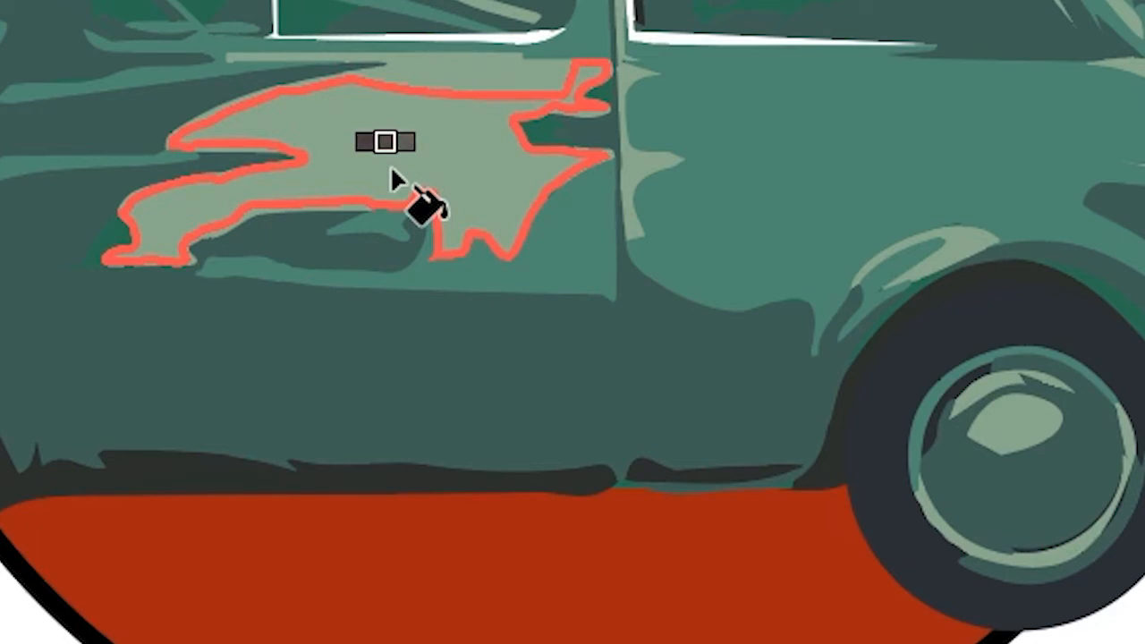
{"action": "key", "text": "Left"}
{"action": "key", "text": "Left"}
{"action": "key", "text": "Left"}
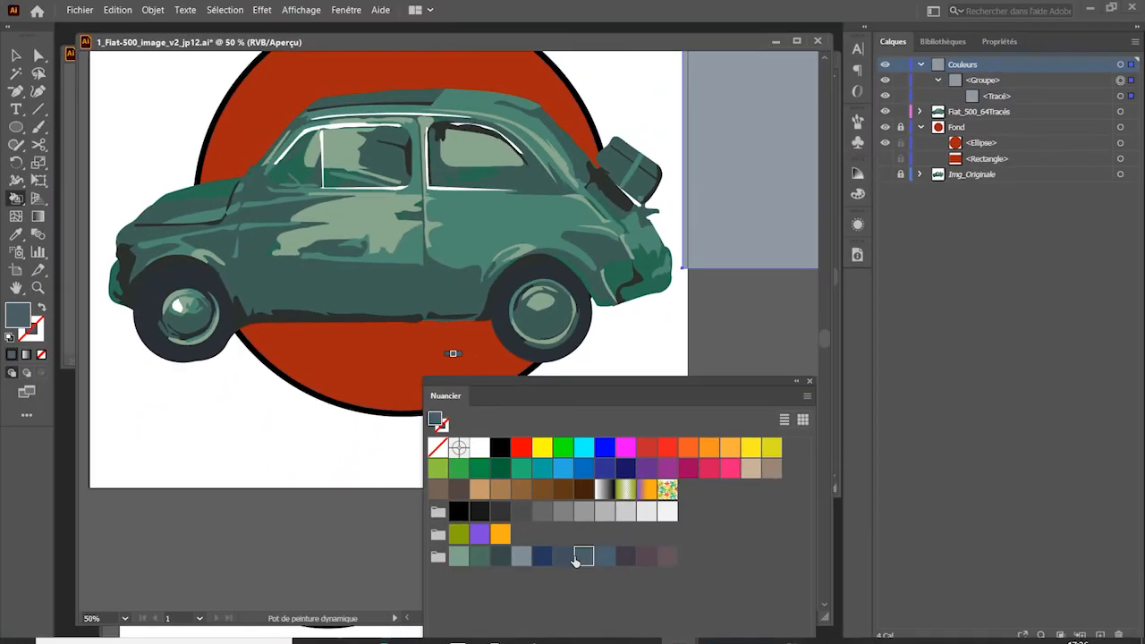
{"action": "key", "text": "Left"}
{"action": "key", "text": "Left"}
{"action": "key", "text": "Left"}
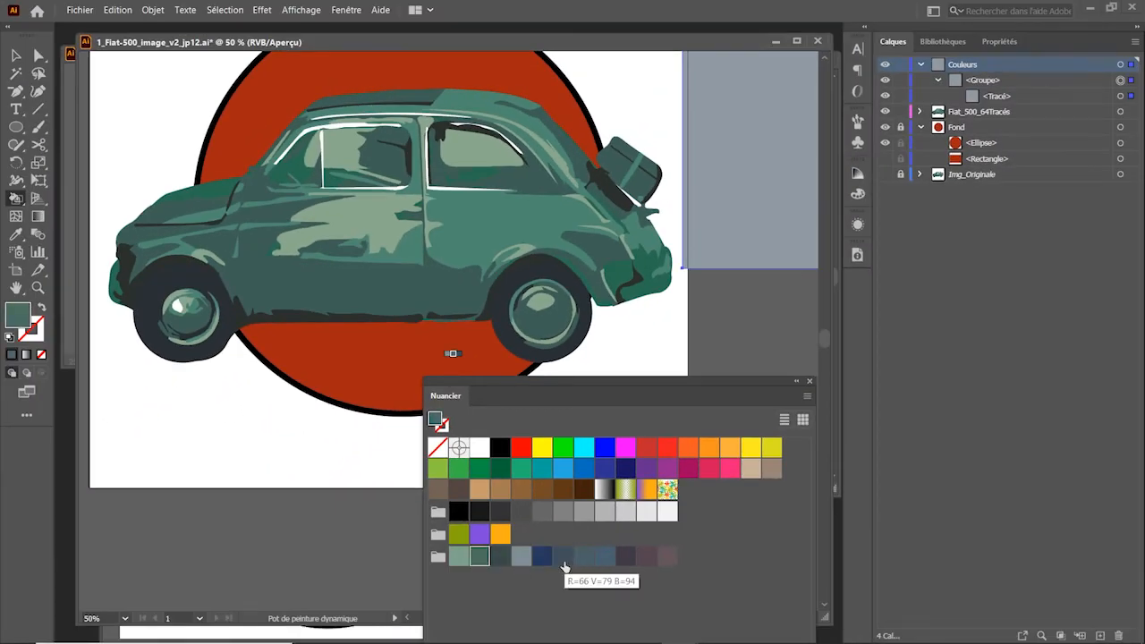
{"action": "key", "text": "Right"}
{"action": "key", "text": "Right"}
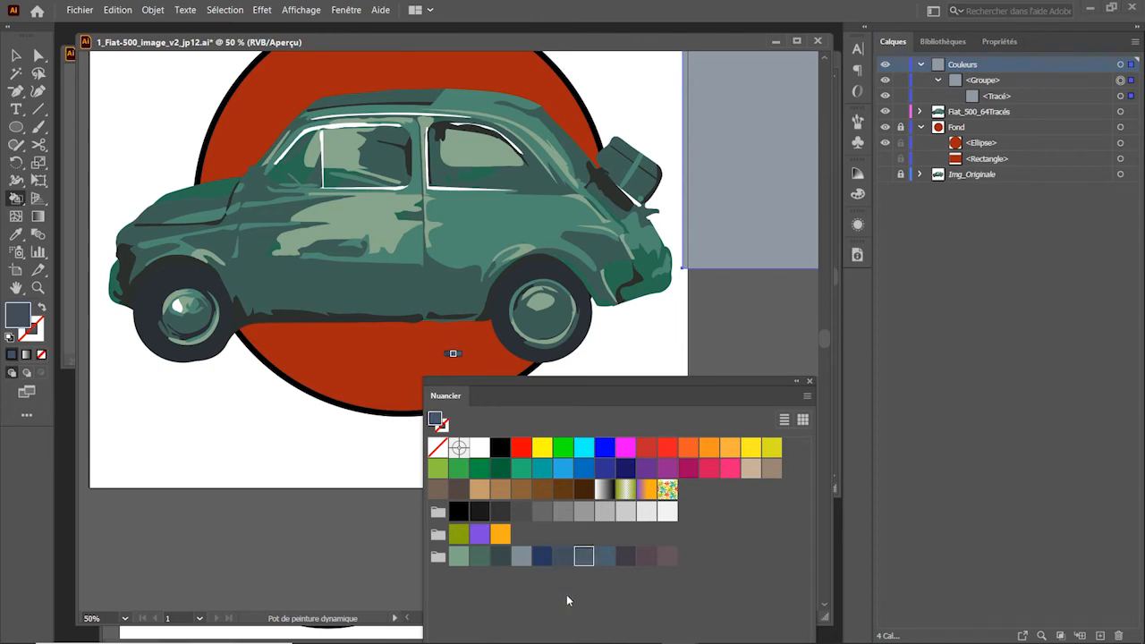
{"action": "key", "text": "Left"}
{"action": "key", "text": "Left"}
{"action": "key", "text": "Left"}
{"action": "key", "text": "Left"}
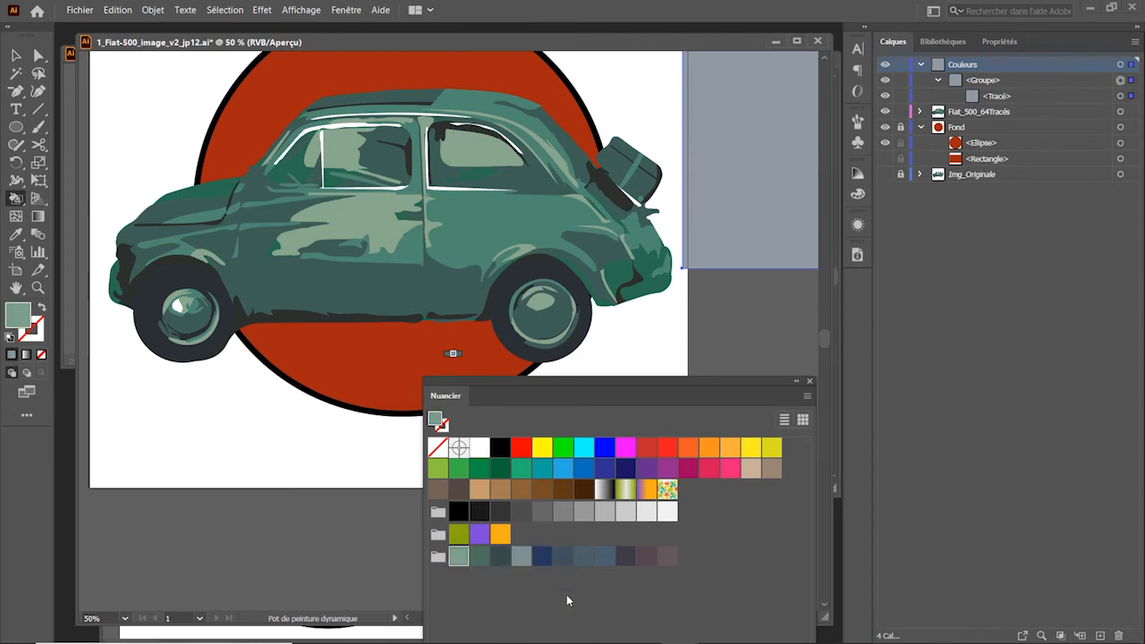
Switch to the light blue-grey swatch and fill the pale door reflection and the rear wheel hub with it
{"action": "key", "text": "Right"}
{"action": "key", "text": "Right"}
{"action": "key", "text": "Right"}
{"action": "key", "text": "Right"}
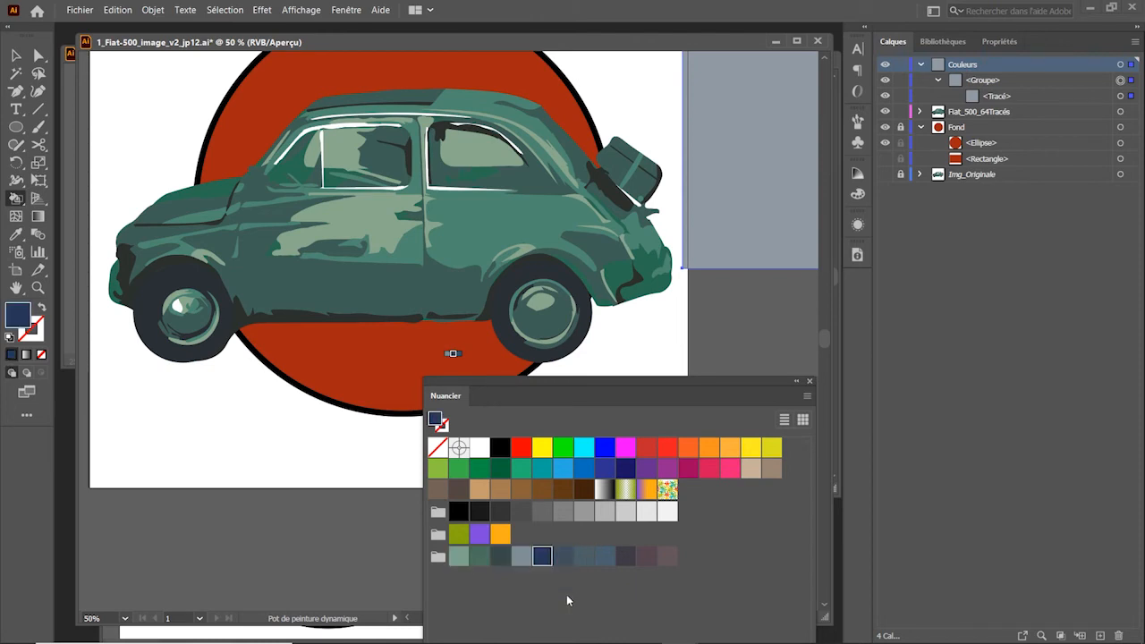
{"action": "key", "text": "Left"}
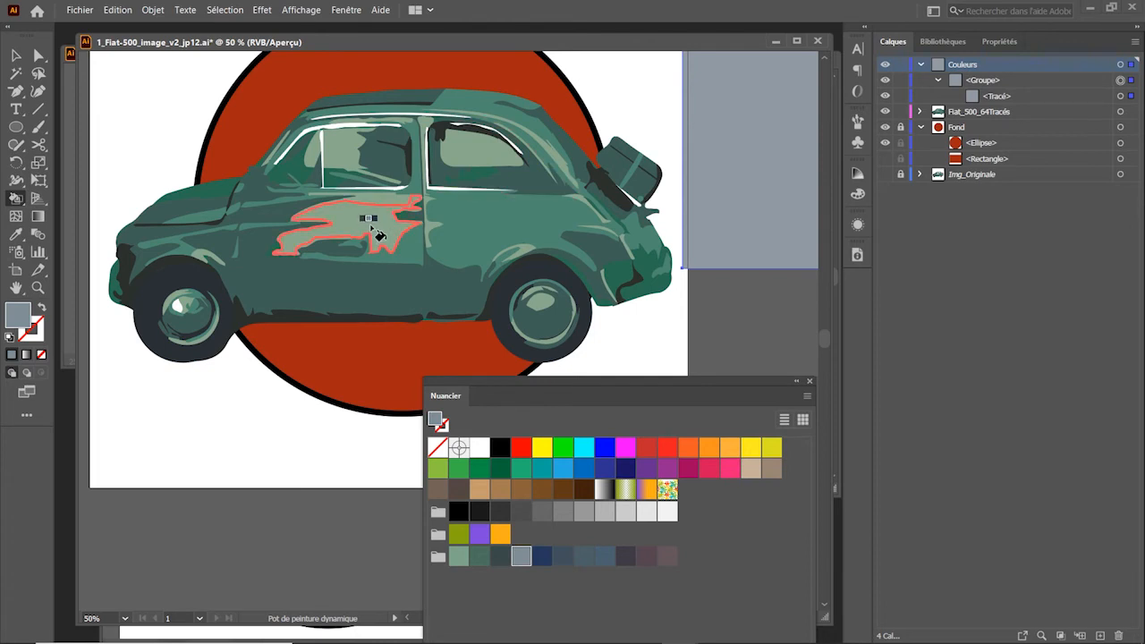
{"action": "left_click", "coordinate": [376, 233]}
{"action": "left_click", "coordinate": [543, 307]}
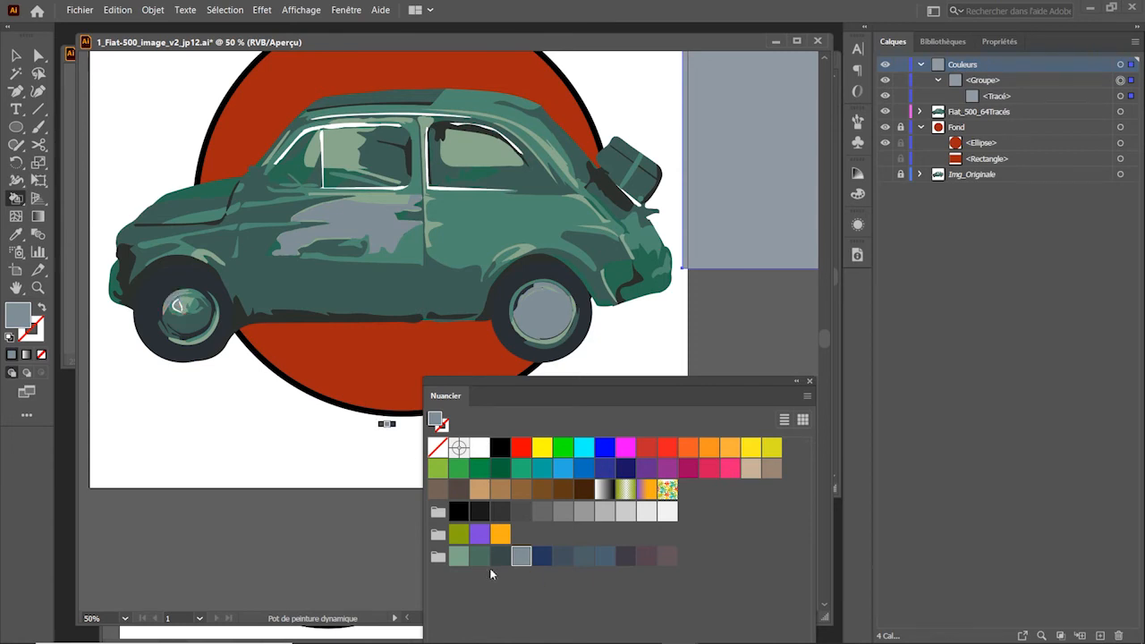
Fill the wheel hubs with slate blue (R=66 V=79 B=94) and the rear side panel with navy
{"action": "key", "text": "Right"}
{"action": "key", "text": "Right"}
{"action": "left_click", "coordinate": [548, 333]}
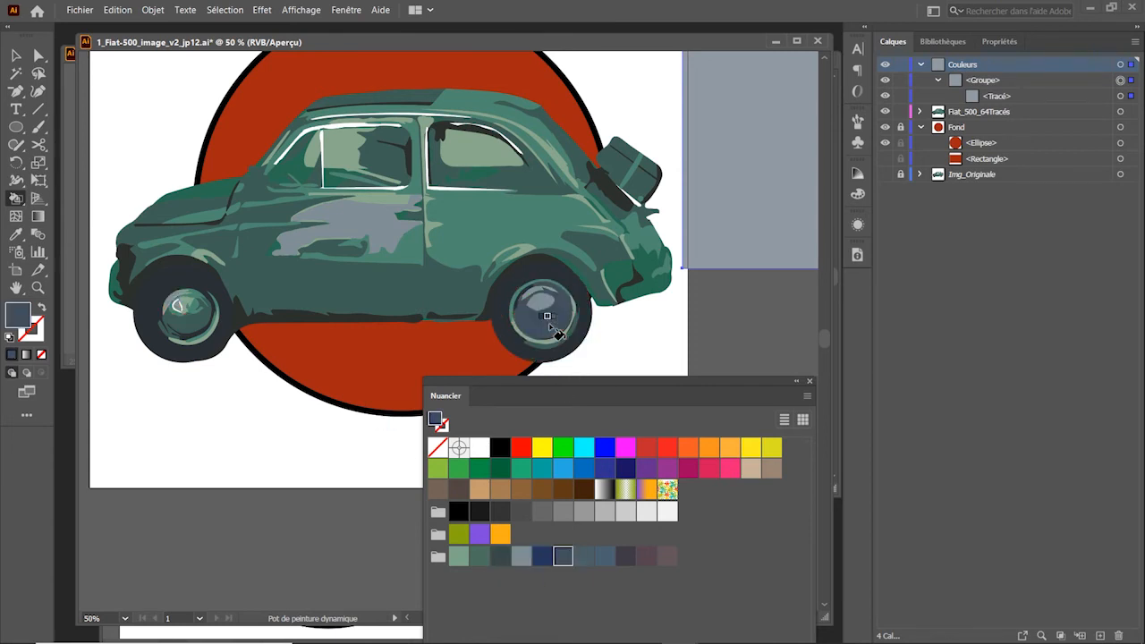
{"action": "key", "text": "Left"}
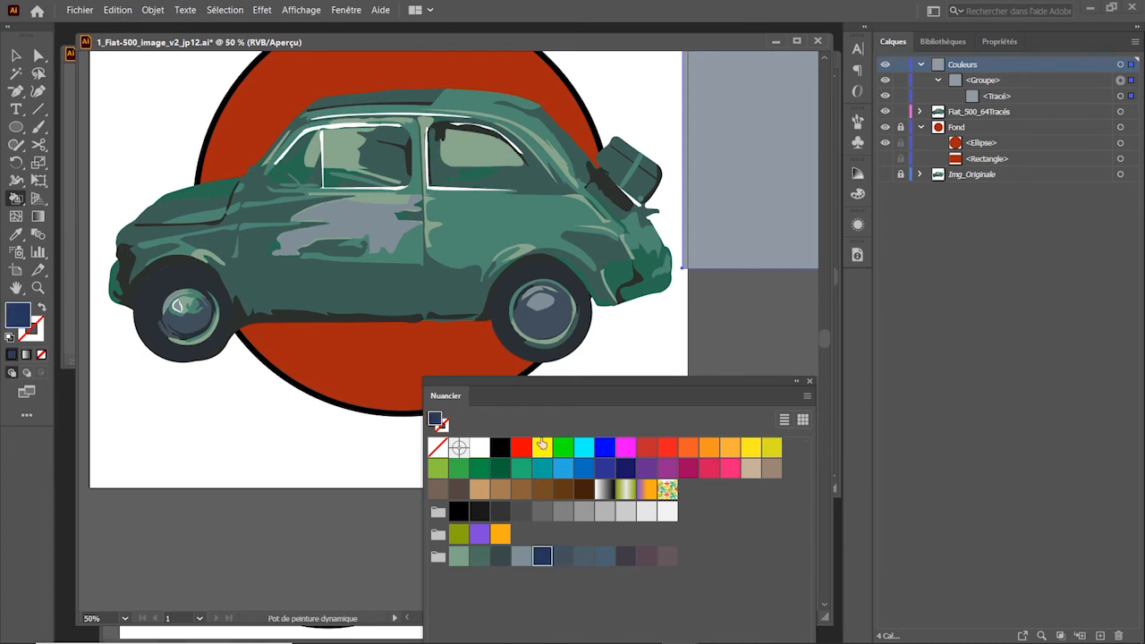
{"action": "left_click", "coordinate": [537, 223]}
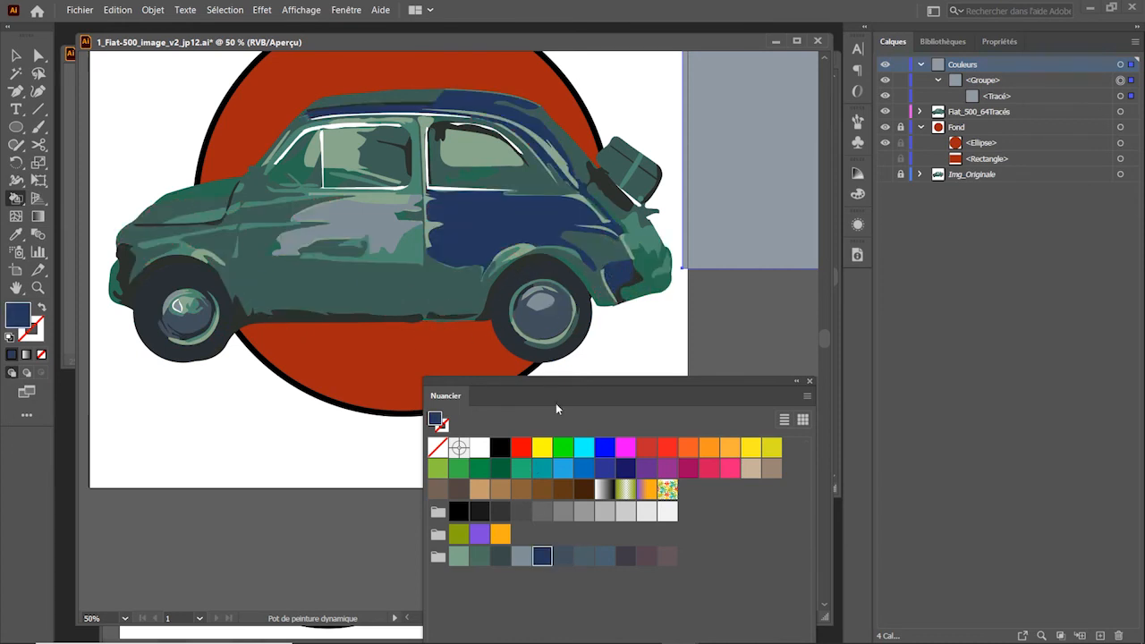
Fill the car's lower body, front wing and bonnet with the slate blue R=66 V=79 B=94
{"action": "key", "text": "Left"}
{"action": "key", "text": "Right"}
{"action": "key", "text": "Right"}
{"action": "left_click", "coordinate": [338, 317]}
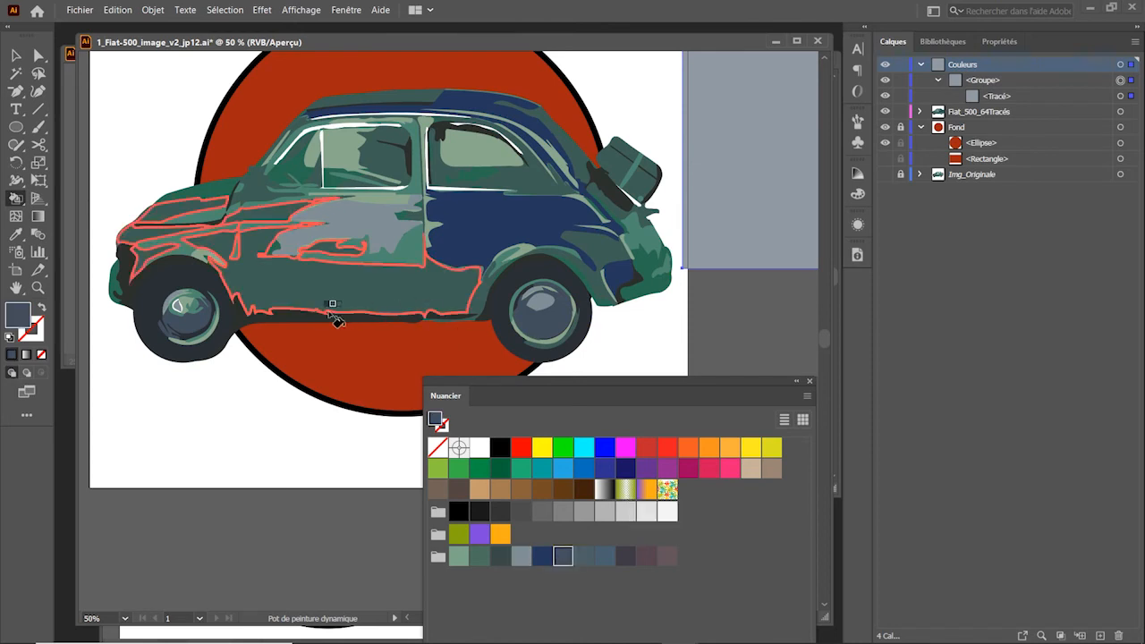
{"action": "left_click", "coordinate": [217, 188]}
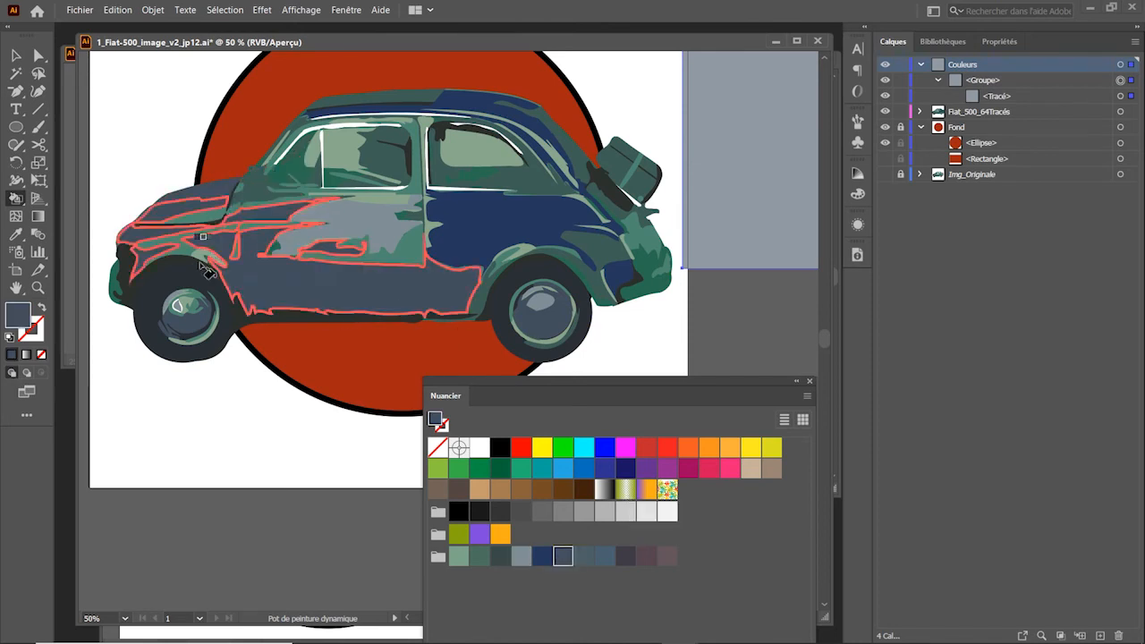
Recolour the front and rear bumpers with a blue swatch from the Monet colour group
{"action": "key", "text": "Right"}
{"action": "key", "text": "Right"}
{"action": "left_click", "coordinate": [125, 291]}
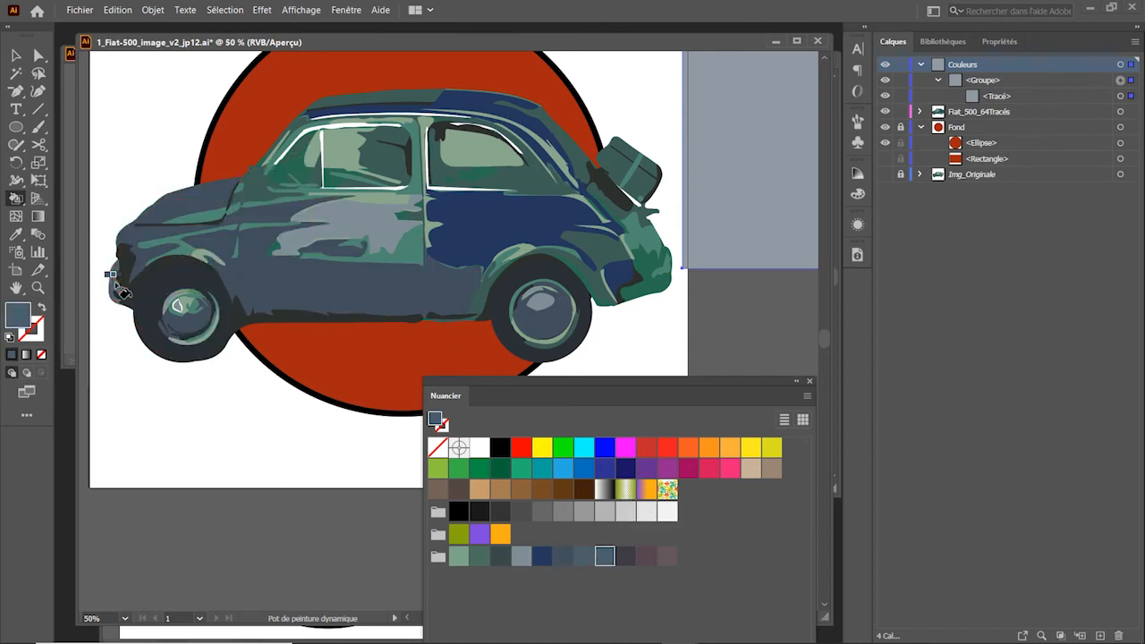
{"action": "left_click", "coordinate": [657, 281]}
Fill the rear wing area just above the rear bumper with the light blue-grey swatch
{"action": "key", "text": "Left"}
{"action": "key", "text": "Left"}
{"action": "key", "text": "Left"}
{"action": "key", "text": "Left"}
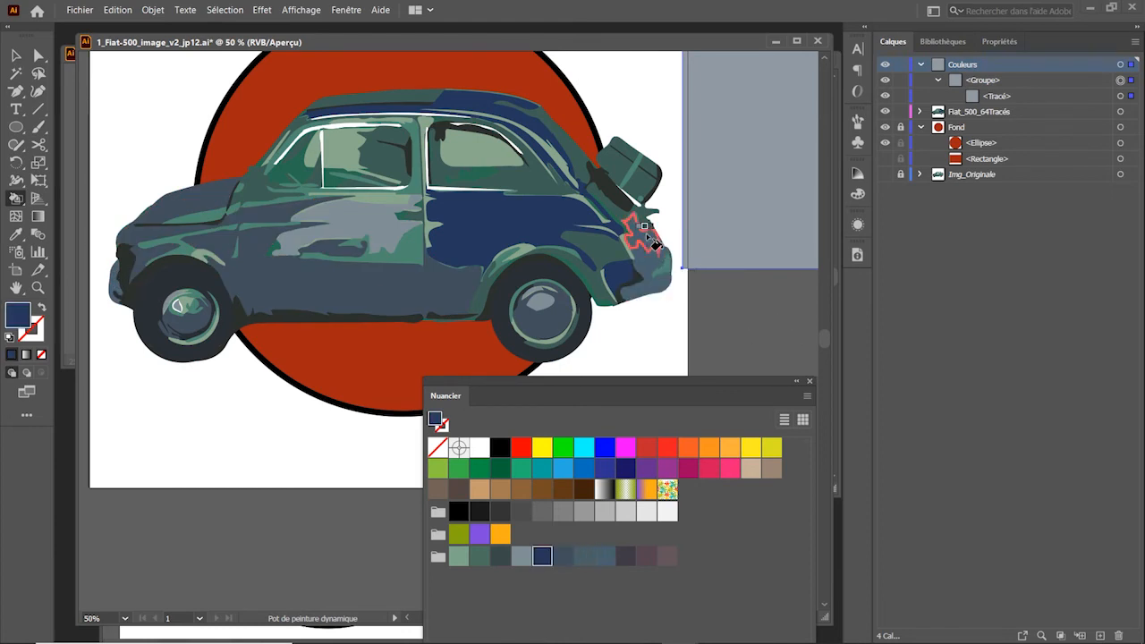
{"action": "left_click", "coordinate": [646, 229]}
Recolour the suitcase on the rear rack with the dark purple and plum swatches
{"action": "key", "text": "Right"}
{"action": "key", "text": "Right"}
{"action": "key", "text": "Right"}
{"action": "key", "text": "Right"}
{"action": "key", "text": "Right"}
{"action": "key", "text": "Right"}
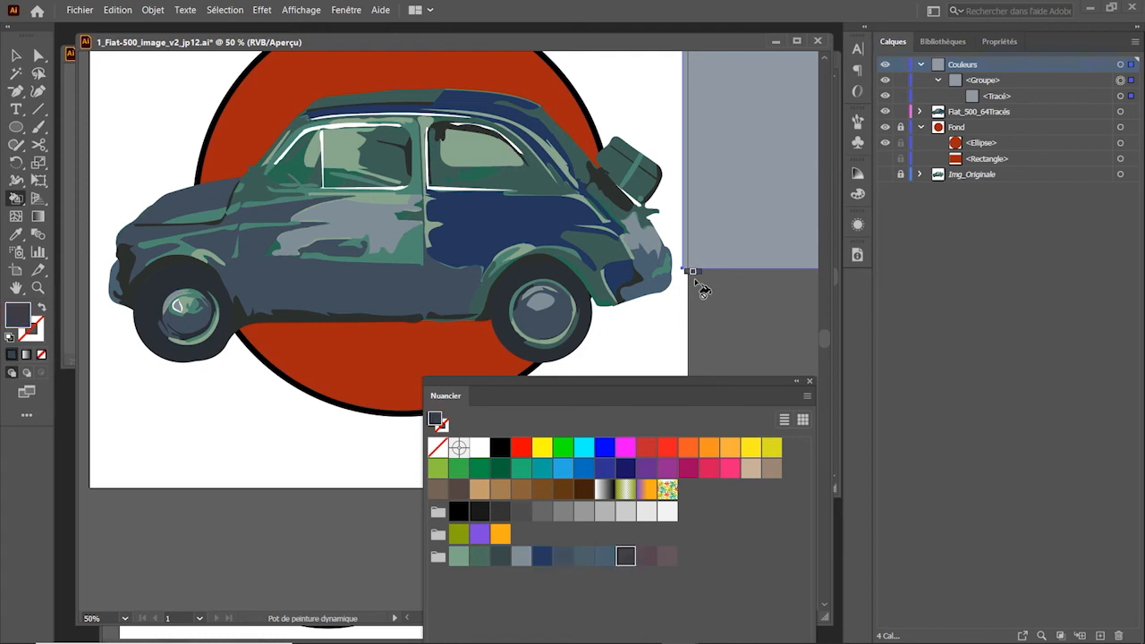
{"action": "left_click", "coordinate": [652, 161]}
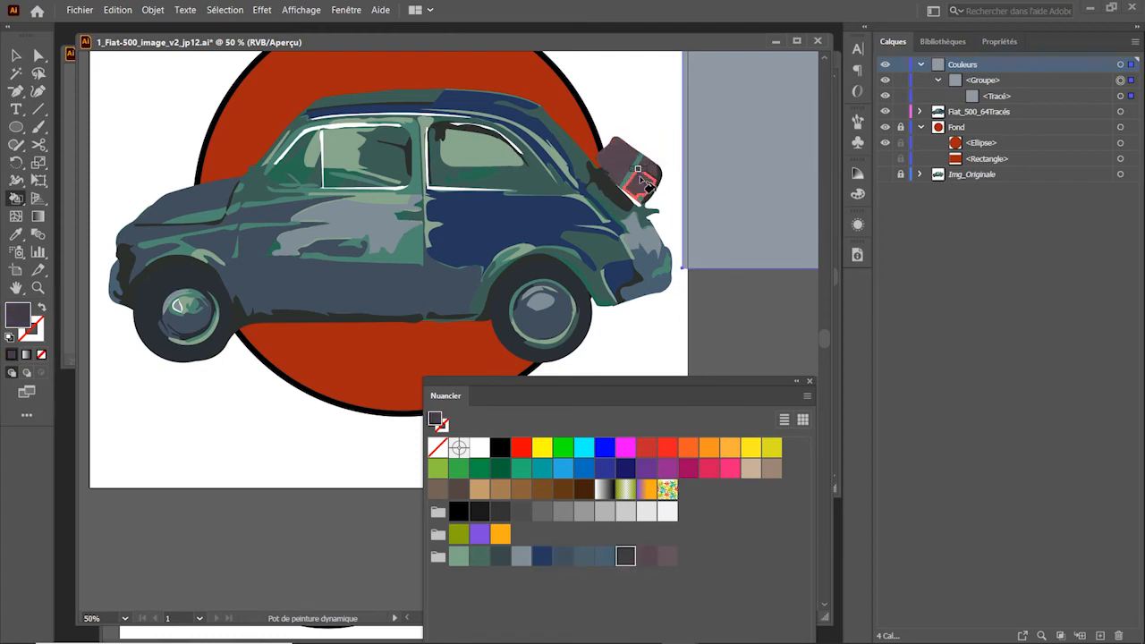
{"action": "key", "text": "Right"}
{"action": "left_click", "coordinate": [655, 164]}
Fill the rear side panel and the rear part of the roof with the steel-blue swatch
{"action": "key", "text": "Left"}
{"action": "key", "text": "Left"}
{"action": "key", "text": "Left"}
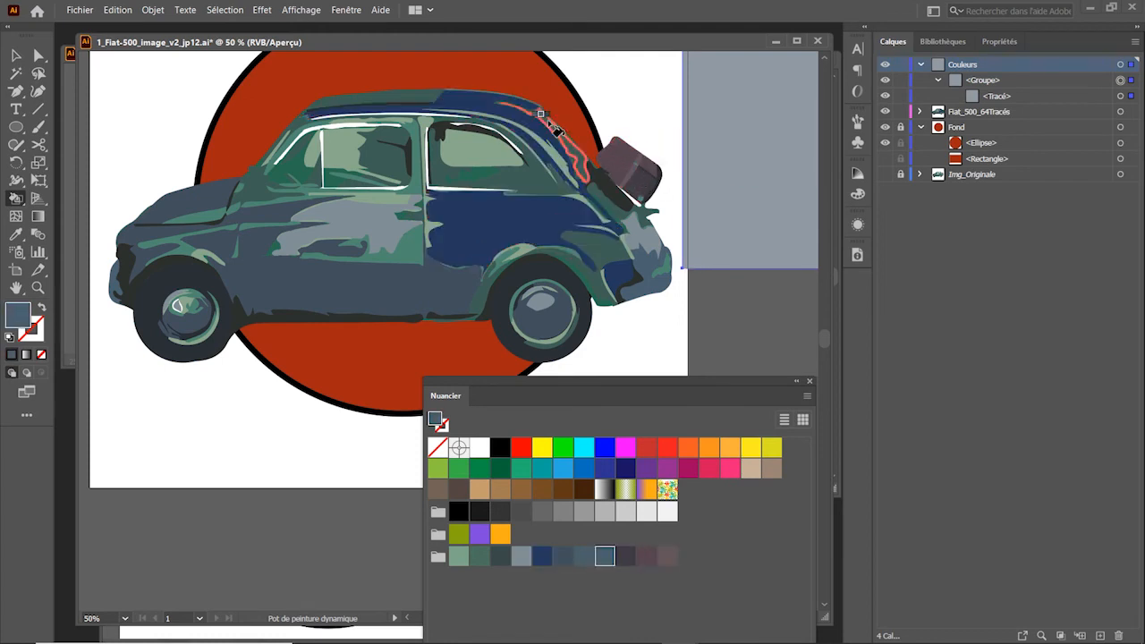
{"action": "left_click", "coordinate": [528, 112]}
Fill the rear side panel and the connected roof areas with the dark navy swatch of the Monet colour group
{"action": "key", "text": "Left"}
{"action": "key", "text": "Left"}
{"action": "key", "text": "Left"}
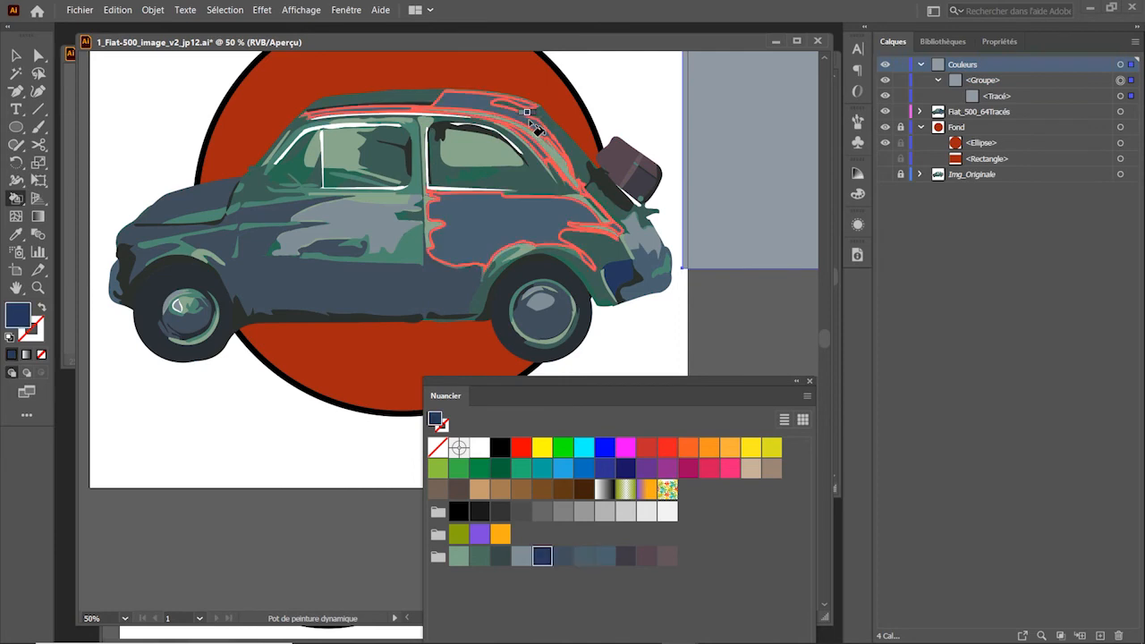
{"action": "left_click", "coordinate": [528, 112]}
Fill the lower body, door and front wing area with the slate-blue swatch of the Monet colour group
{"action": "key", "text": "Left"}
{"action": "key", "text": "Left"}
{"action": "key", "text": "Left"}
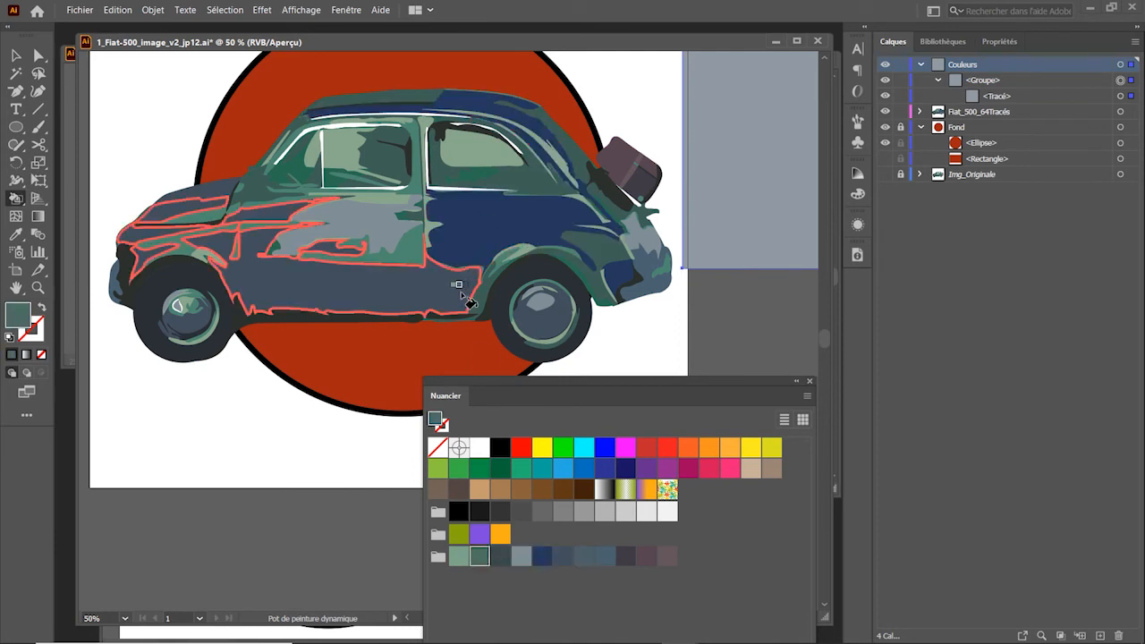
{"action": "key", "text": "Right"}
{"action": "key", "text": "Right"}
{"action": "key", "text": "Right"}
{"action": "key", "text": "Right"}
{"action": "key", "text": "Right"}
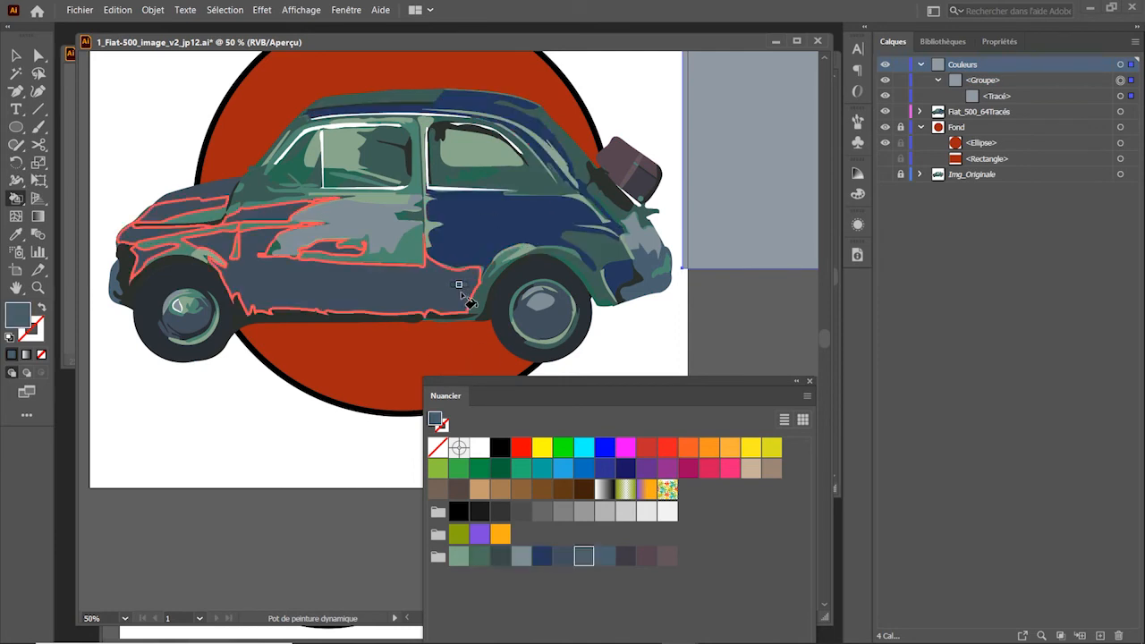
{"action": "left_click", "coordinate": [458, 284]}
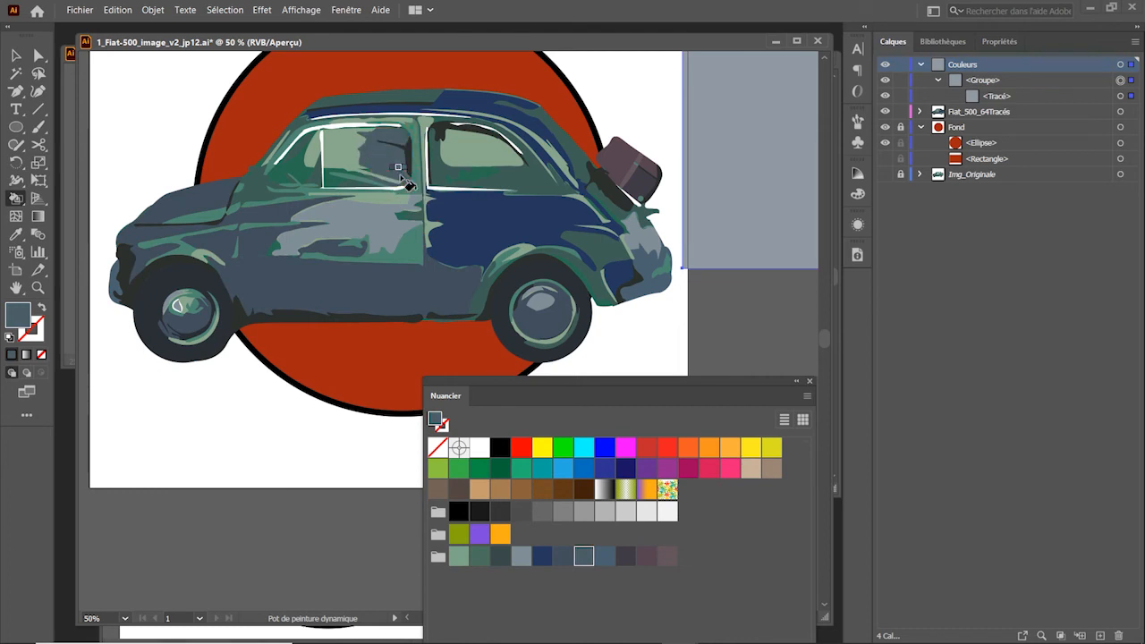
Recolour the glass areas of the side windows with the light blue-grey swatch
{"action": "key", "text": "Left"}
{"action": "key", "text": "Left"}
{"action": "key", "text": "Left"}
{"action": "left_click", "coordinate": [385, 160]}
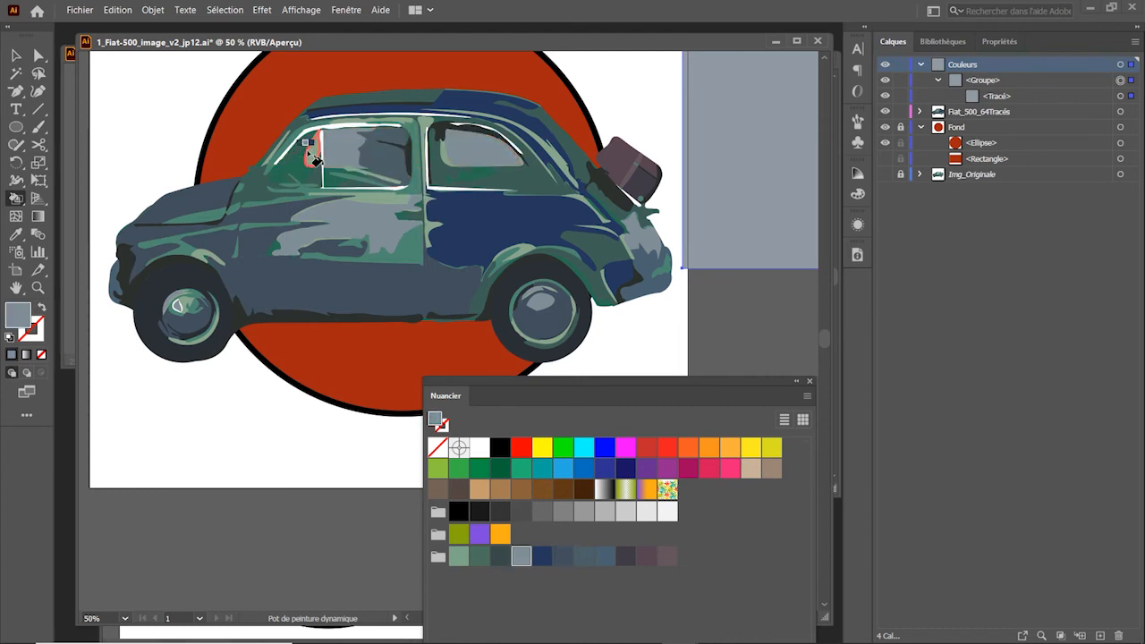
Apply the light sage-green swatch to the front wheel's rim and the rear hubcap
{"action": "key", "text": "Left"}
{"action": "key", "text": "Left"}
{"action": "key", "text": "Left"}
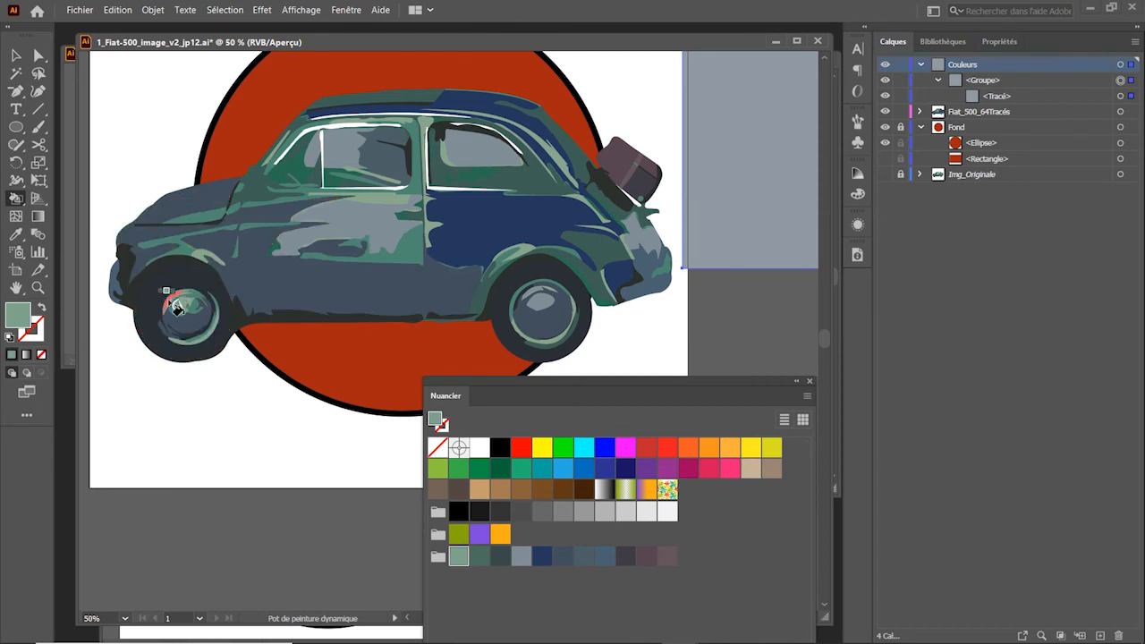
{"action": "left_click", "coordinate": [190, 344]}
{"action": "left_click", "coordinate": [541, 324]}
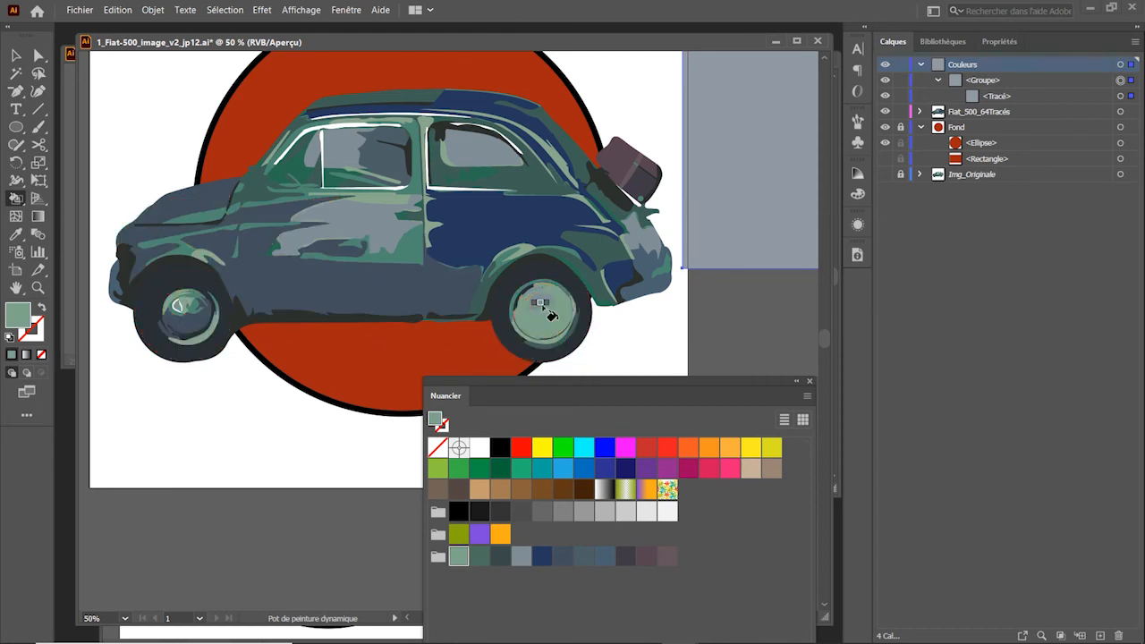
Fill the dark green patch on the rear wing above the rear wheel with the steel-blue swatch
{"action": "key", "text": "Right"}
{"action": "key", "text": "Right"}
{"action": "key", "text": "Right"}
{"action": "key", "text": "Right"}
{"action": "key", "text": "Right"}
{"action": "key", "text": "Right"}
{"action": "key", "text": "Right"}
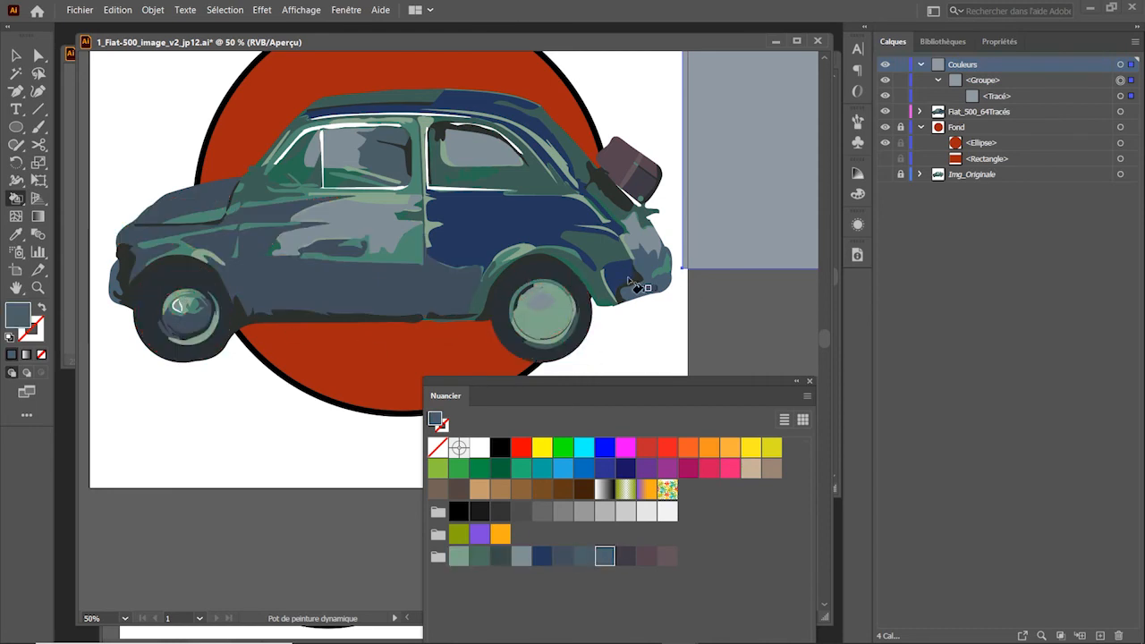
Recolour the light reflection and the green patch on the door with the slate-blue swatches
{"action": "key", "text": "Left"}
{"action": "key", "text": "Left"}
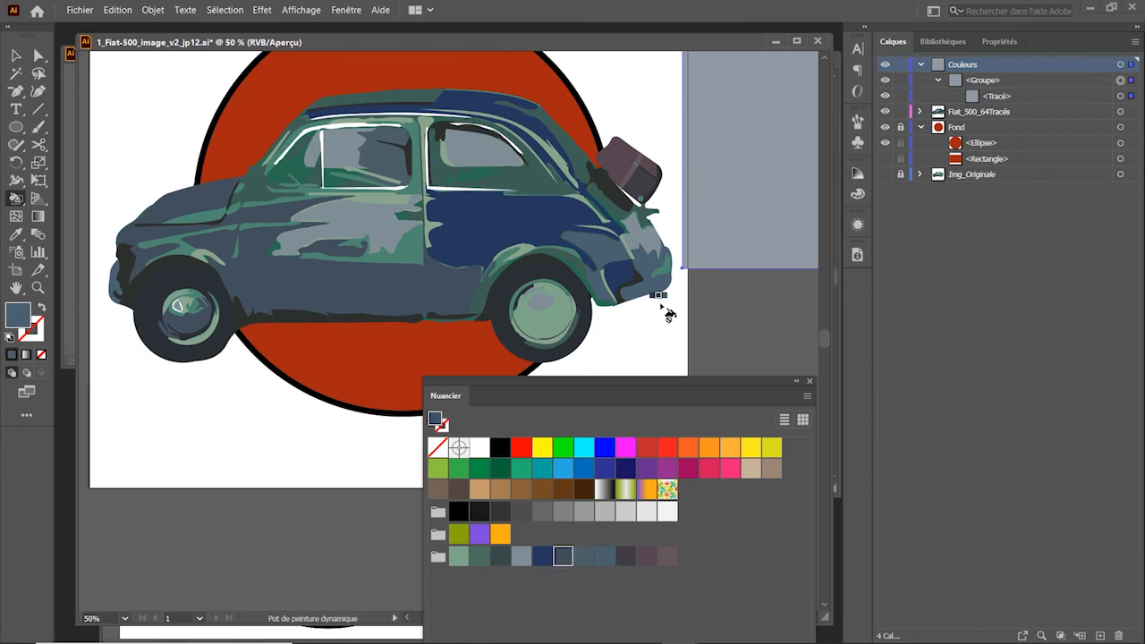
{"action": "left_click", "coordinate": [372, 222]}
{"action": "key", "text": "Right"}
{"action": "key", "text": "Right"}
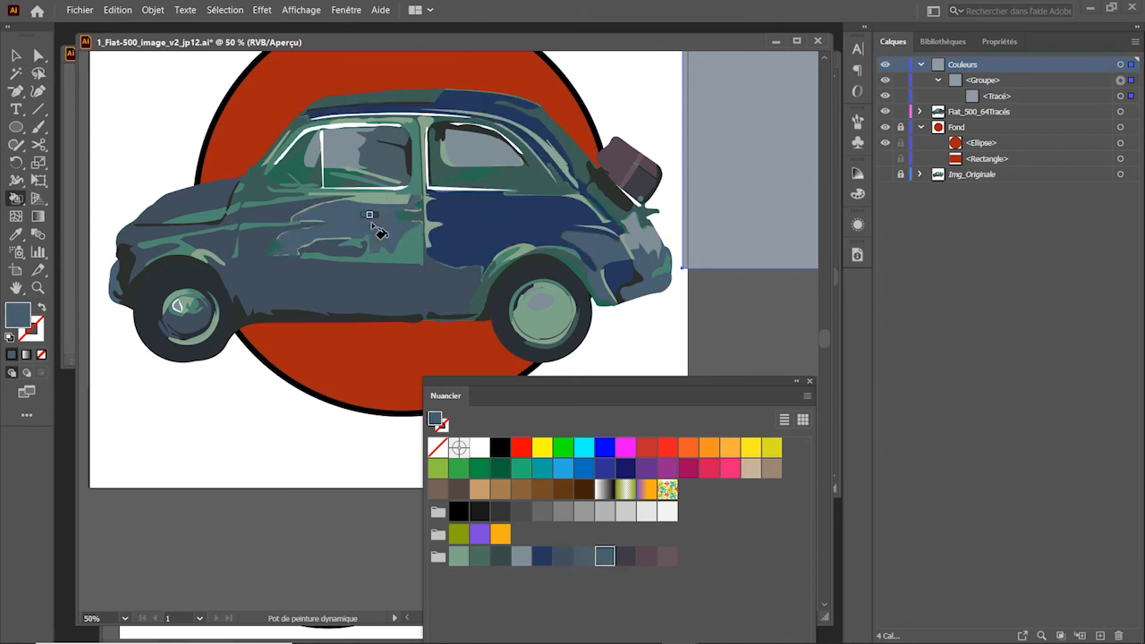
{"action": "key", "text": "Left"}
{"action": "key", "text": "Left"}
{"action": "left_click", "coordinate": [375, 222]}
{"action": "left_click", "coordinate": [414, 256]}
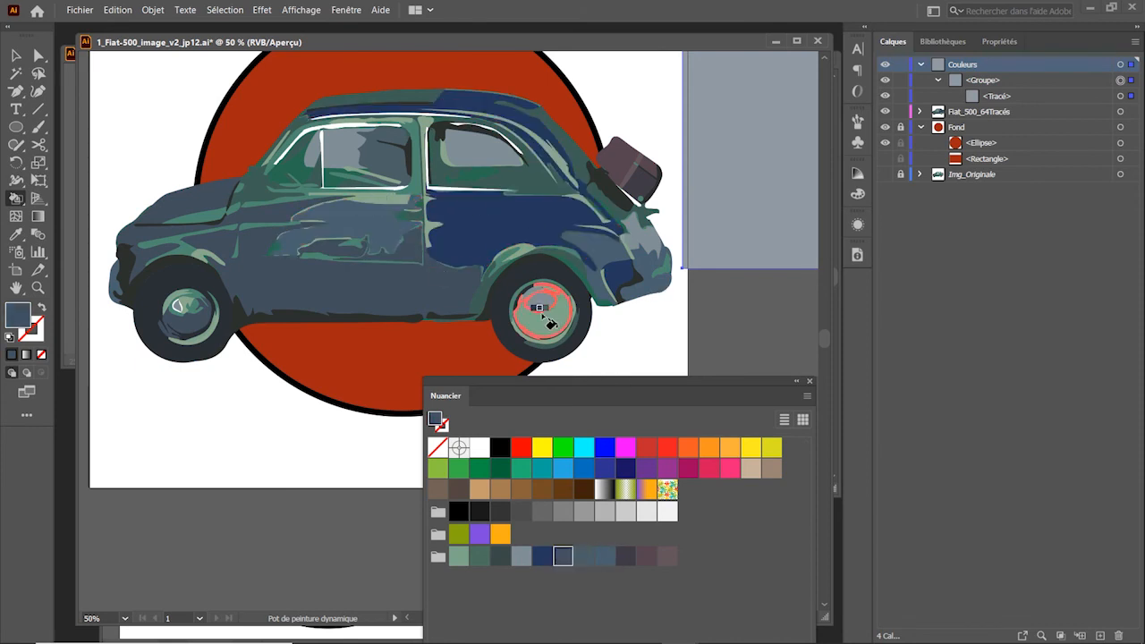
Recolour the strip below the front side window and the window trim with the dark green and light sage-green swatches
{"action": "key", "text": "Left"}
{"action": "key", "text": "Left"}
{"action": "key", "text": "Left"}
{"action": "key", "text": "Left"}
{"action": "left_click", "coordinate": [383, 197]}
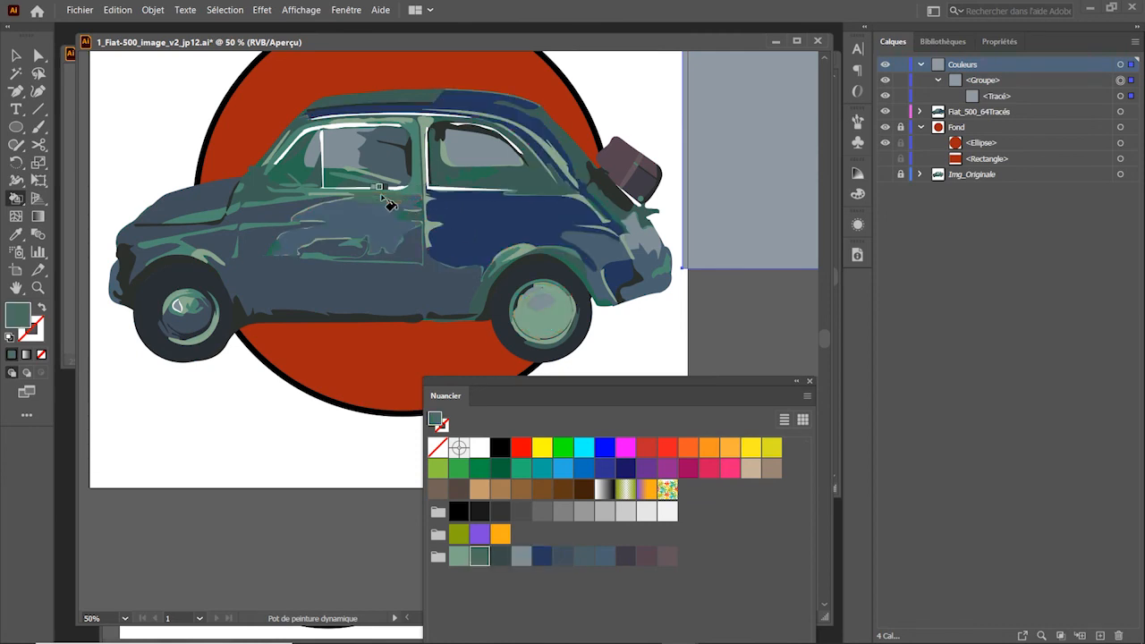
{"action": "key", "text": "Left"}
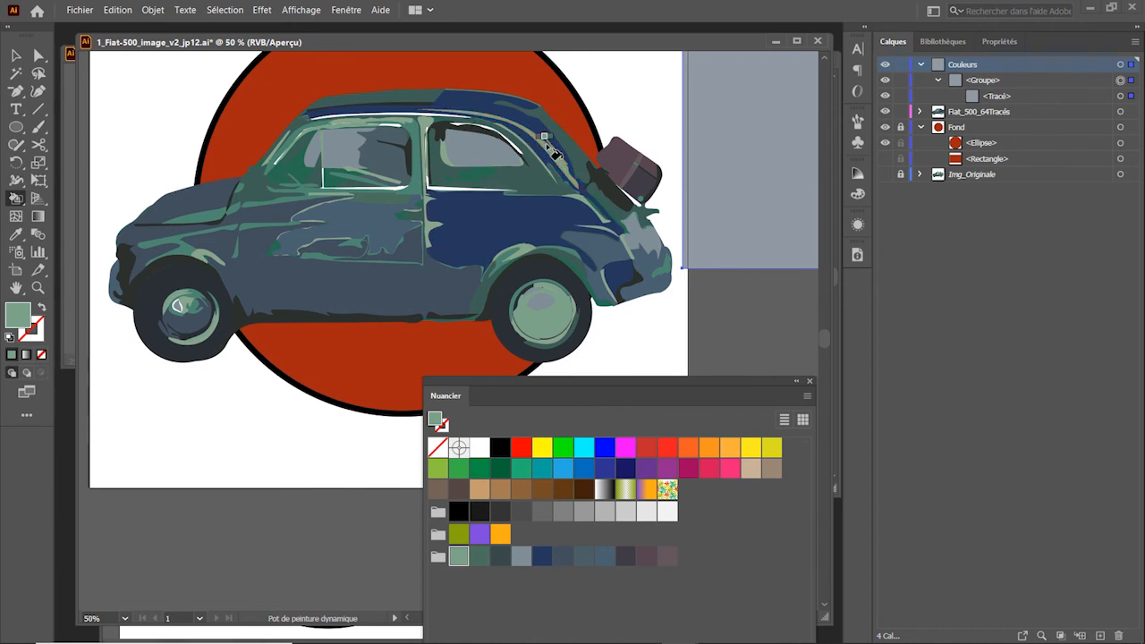
Fill the rear hubcap with the dark navy swatch
{"action": "key", "text": "Right"}
{"action": "key", "text": "Right"}
{"action": "key", "text": "Right"}
{"action": "key", "text": "Right"}
{"action": "left_click", "coordinate": [548, 313]}
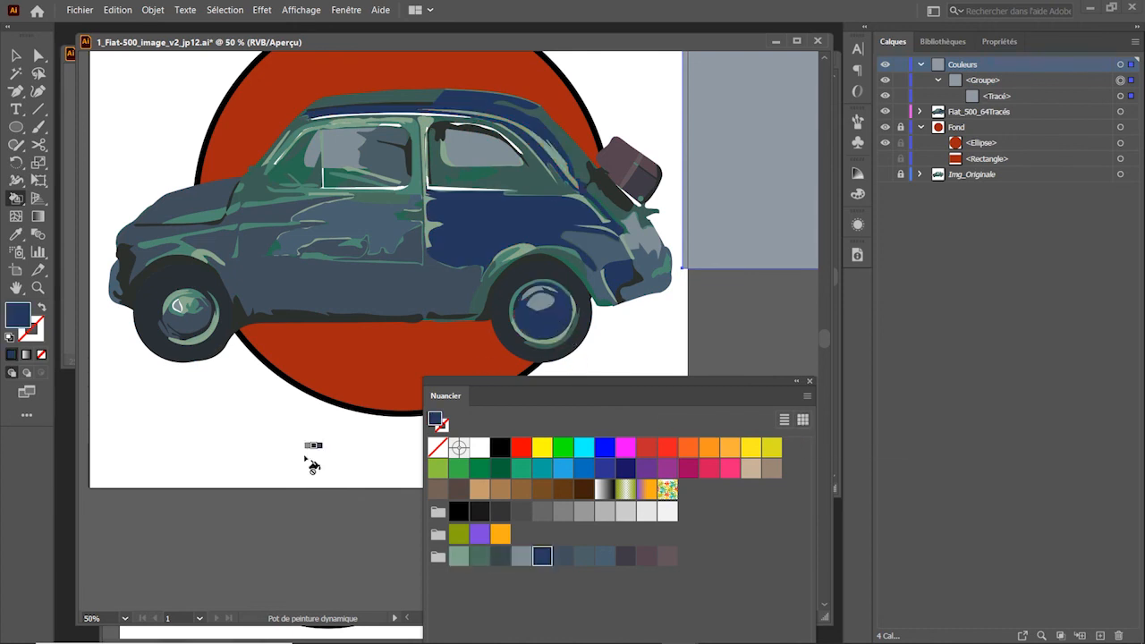
Fill the dark silhouette inside the front side window with the plum swatch at the end of the Monet colour group
{"action": "key", "text": "Right"}
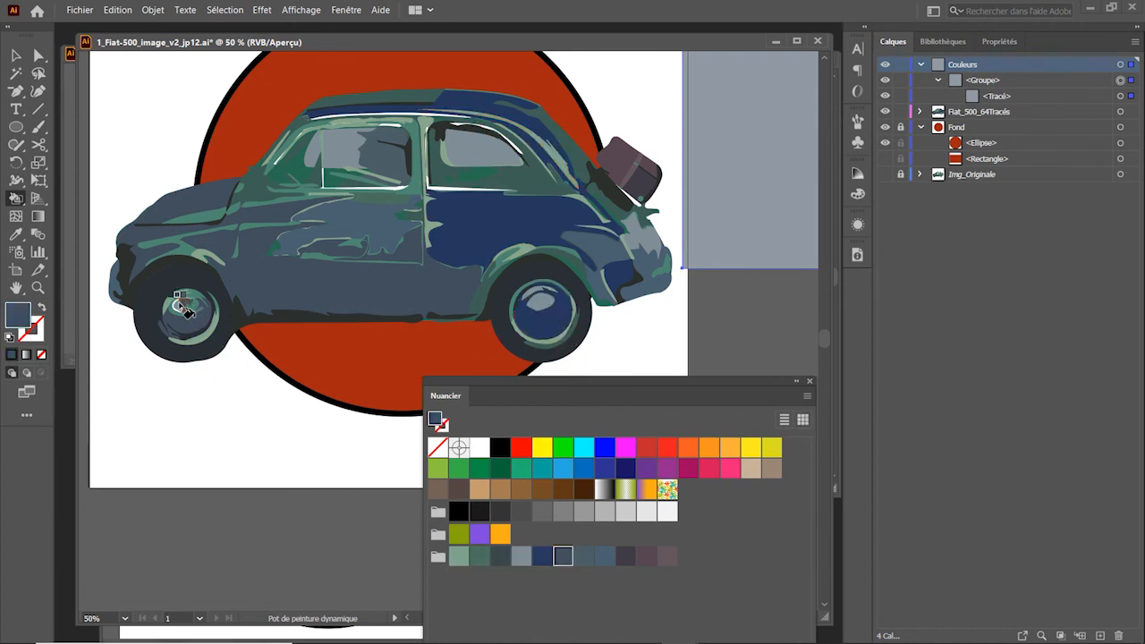
{"action": "key", "text": "Right"}
{"action": "key", "text": "Right"}
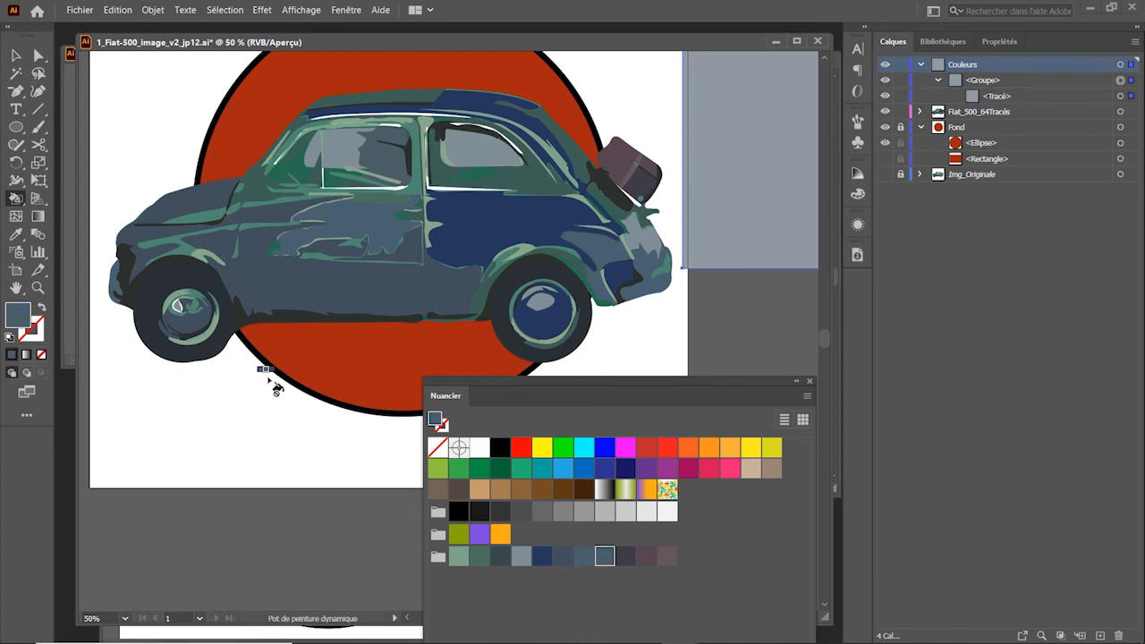
{"action": "key", "text": "Right"}
{"action": "key", "text": "Right"}
{"action": "key", "text": "Right"}
{"action": "left_click", "coordinate": [387, 165]}
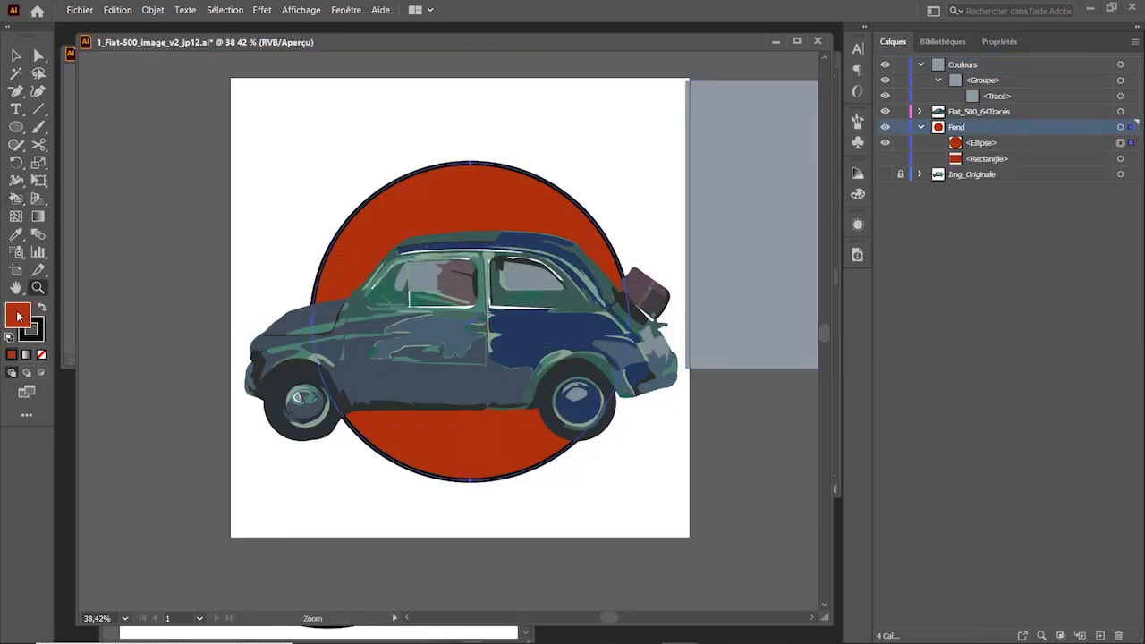
Change the background circle's fill to the ochre colour A37313 and deselect the circle
{"action": "double_click", "coordinate": [17, 316]}
{"action": "left_click", "coordinate": [644, 376]}
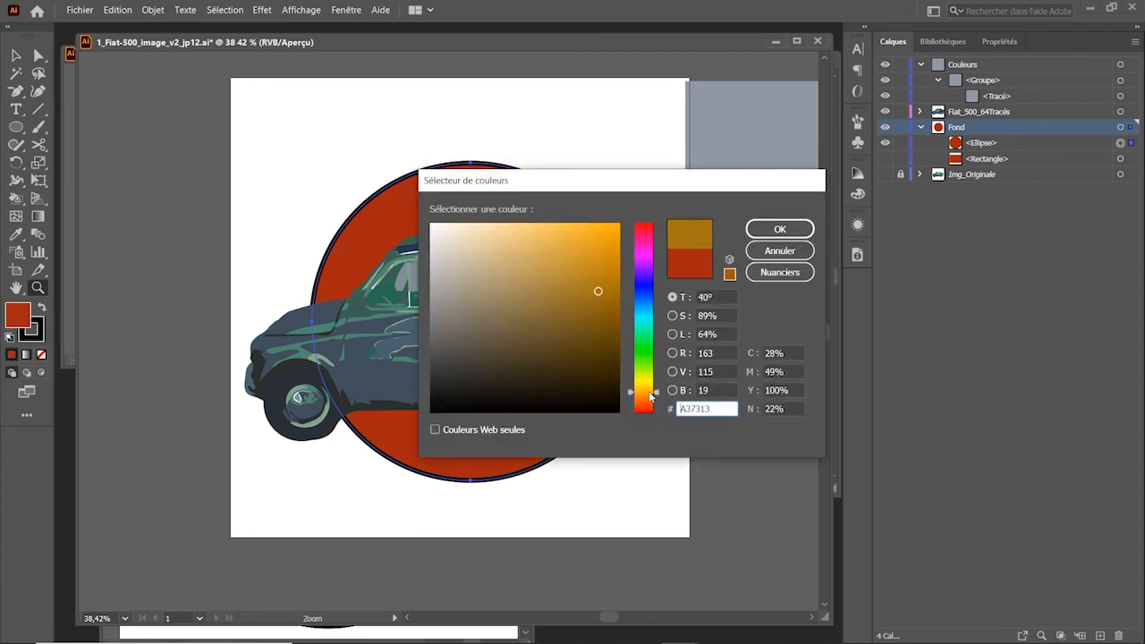
{"action": "left_click", "coordinate": [784, 228]}
{"action": "left_click", "coordinate": [781, 553], "text": "ctrl"}
{"action": "left_click", "coordinate": [16, 56]}
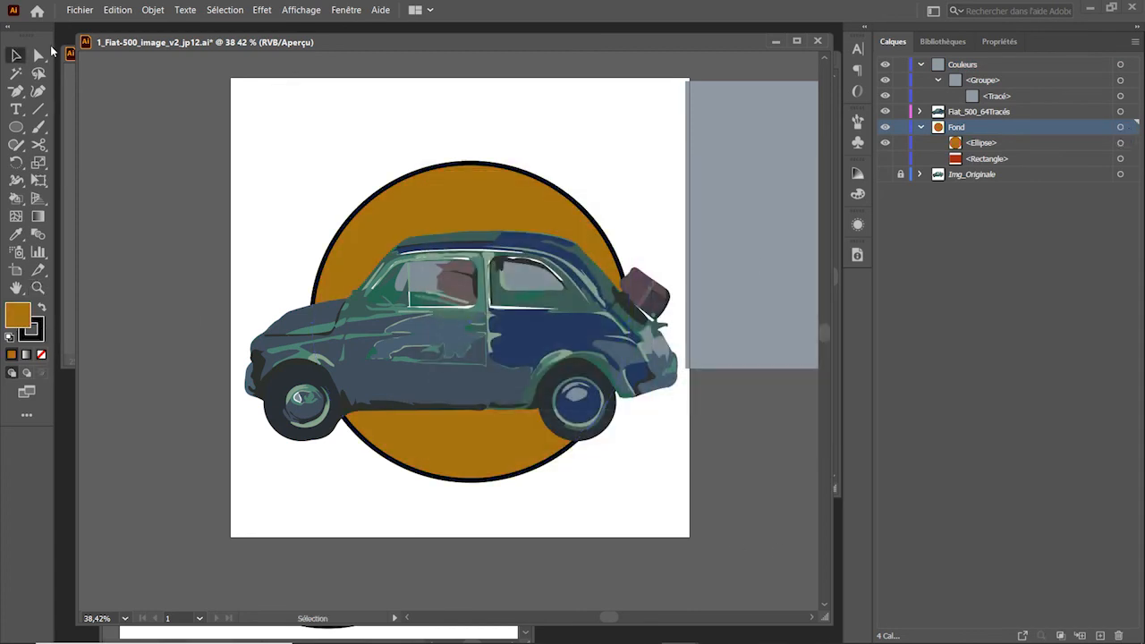
Shrink and reposition the document window so the recoloured car can be compared with the three other open versions
{"action": "left_click_drag", "start_coordinate": [79, 34], "coordinate": [410, 354]}
{"action": "left_click_drag", "start_coordinate": [542, 365], "coordinate": [501, 231]}
{"action": "left_click_drag", "start_coordinate": [661, 373], "coordinate": [493, 220]}
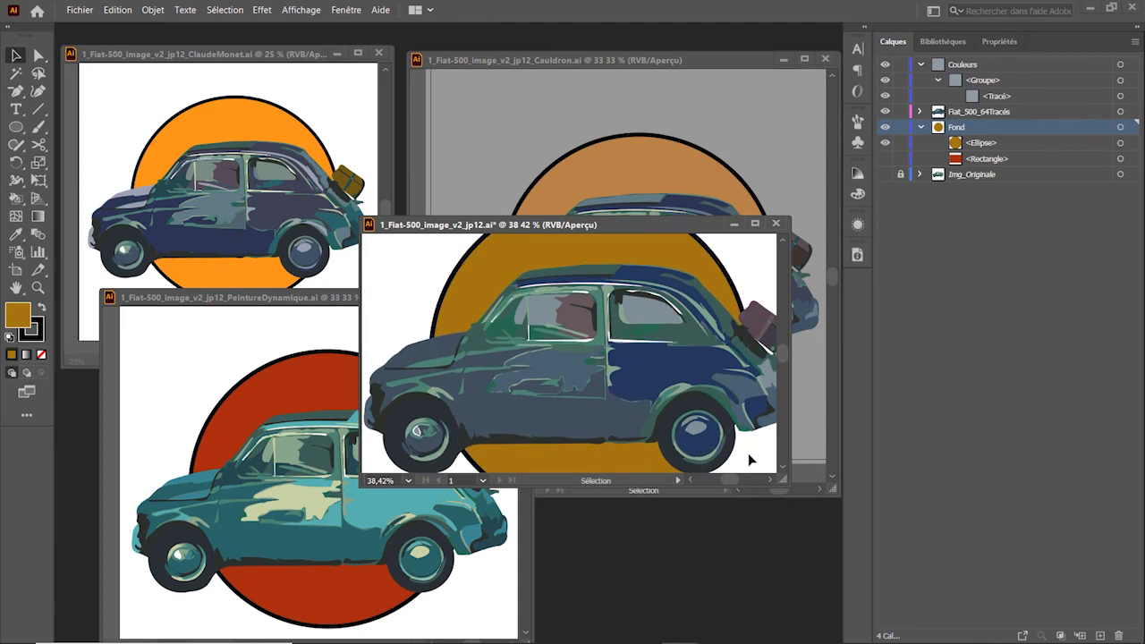
{"action": "left_click_drag", "start_coordinate": [783, 485], "coordinate": [819, 562]}
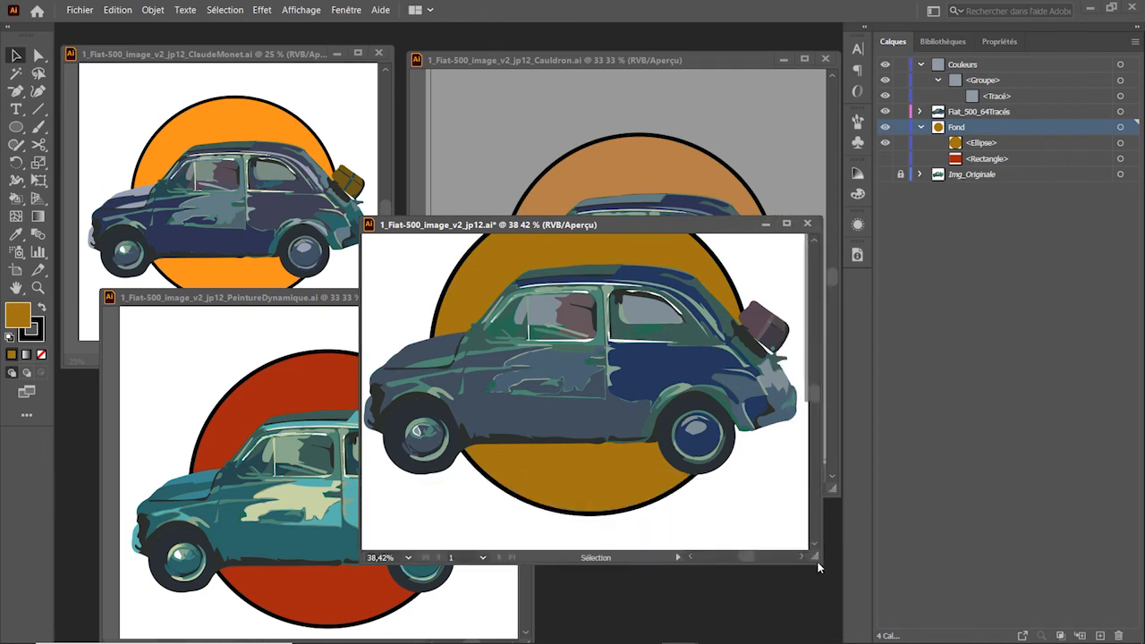